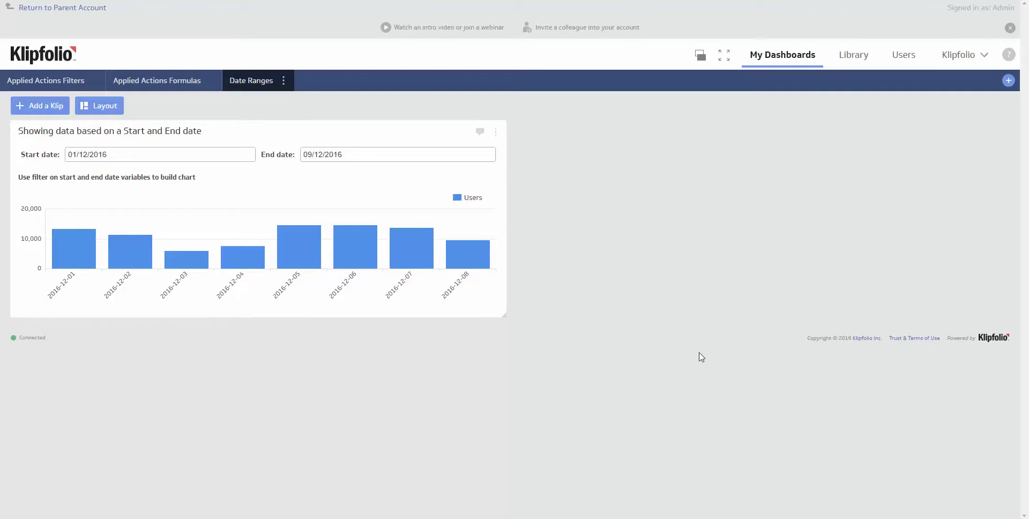
# - Choose 5 December 2016 as the start date in the dashboard Klip
pyautogui.moveTo(103, 222)
pyautogui.click(173, 156)
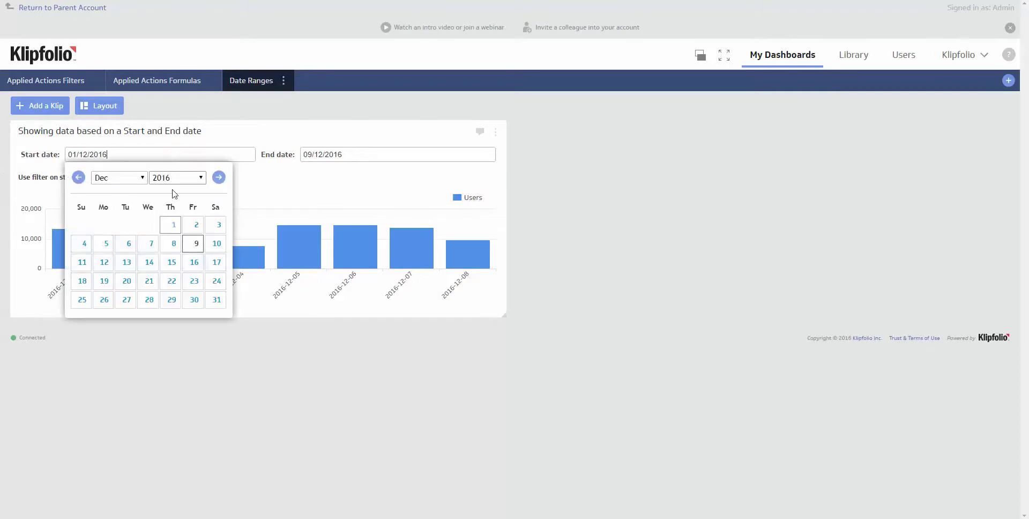
pyautogui.click(104, 248)
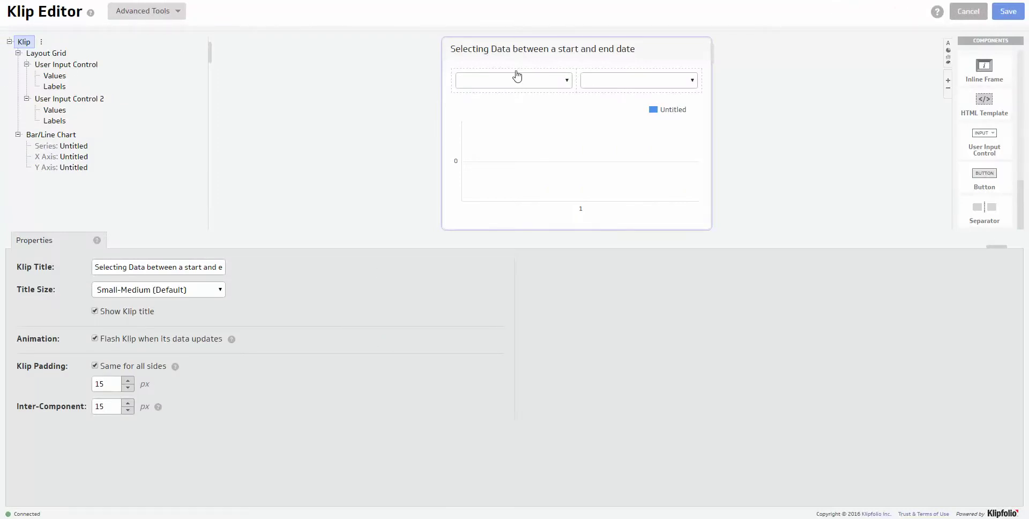
# - Label the first user input control Start Date and make its control type Date Picker
pyautogui.click(84, 65)
pyautogui.click(143, 266)
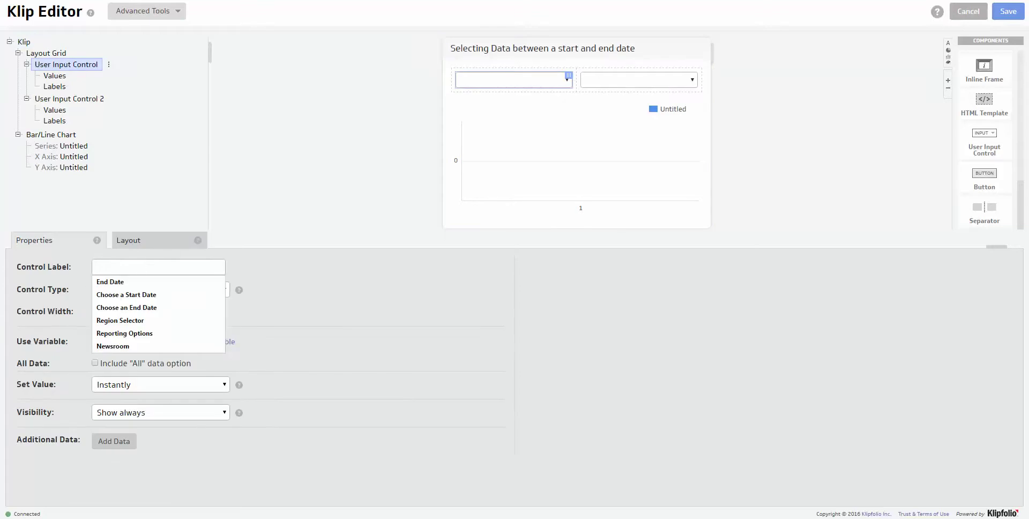
pyautogui.write('Start Date')
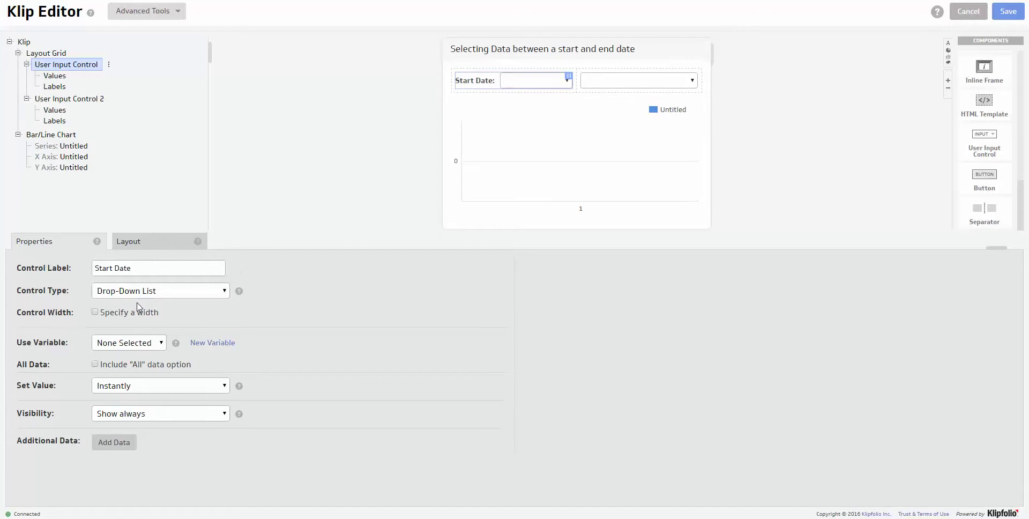
pyautogui.click(161, 292)
pyautogui.click(154, 328)
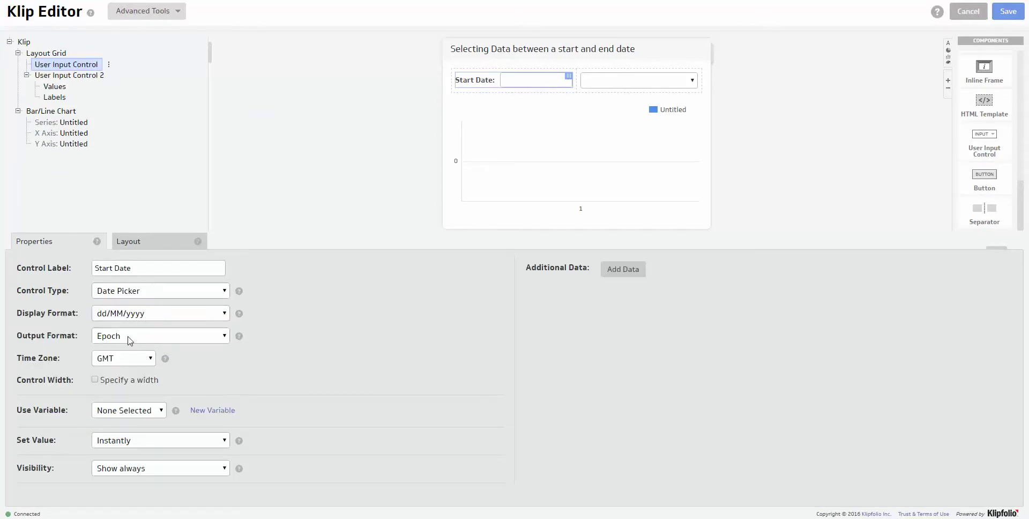
# - Assign the start_date variable to the Start Date picker and limit its scope to Only this Klip
pyautogui.click(153, 416)
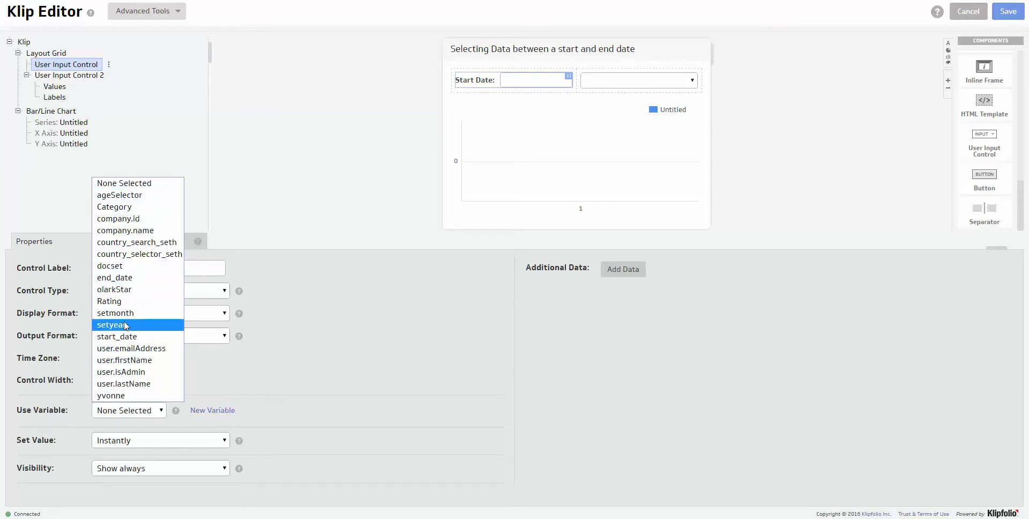
pyautogui.click(132, 336)
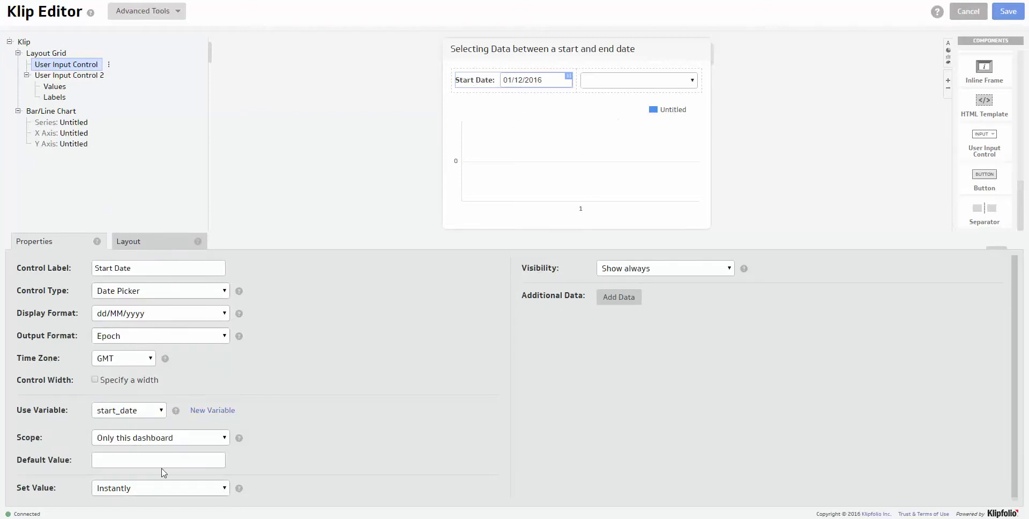
pyautogui.click(163, 442)
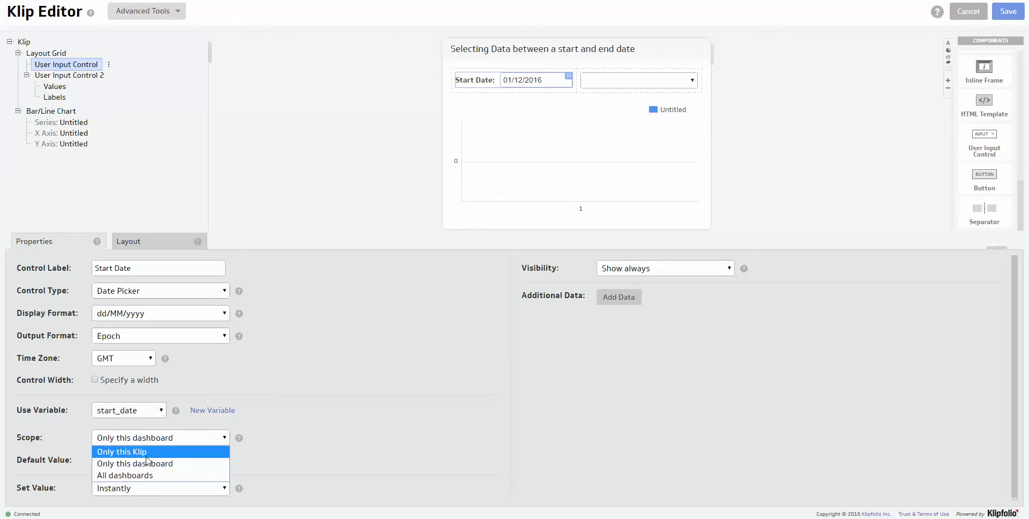
pyautogui.click(147, 454)
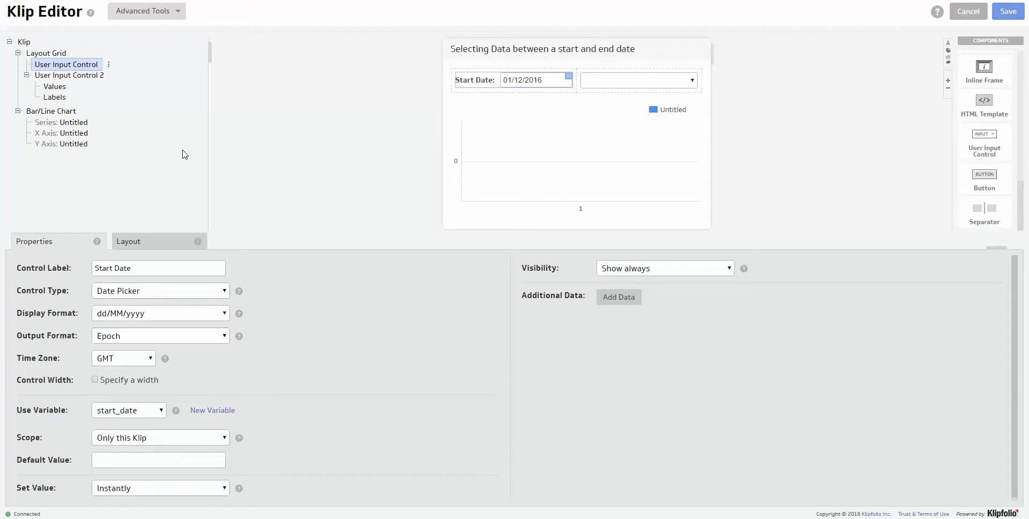
# - Rename the first user input control component as Start Date
pyautogui.rightClick(79, 71)
pyautogui.click(99, 79)
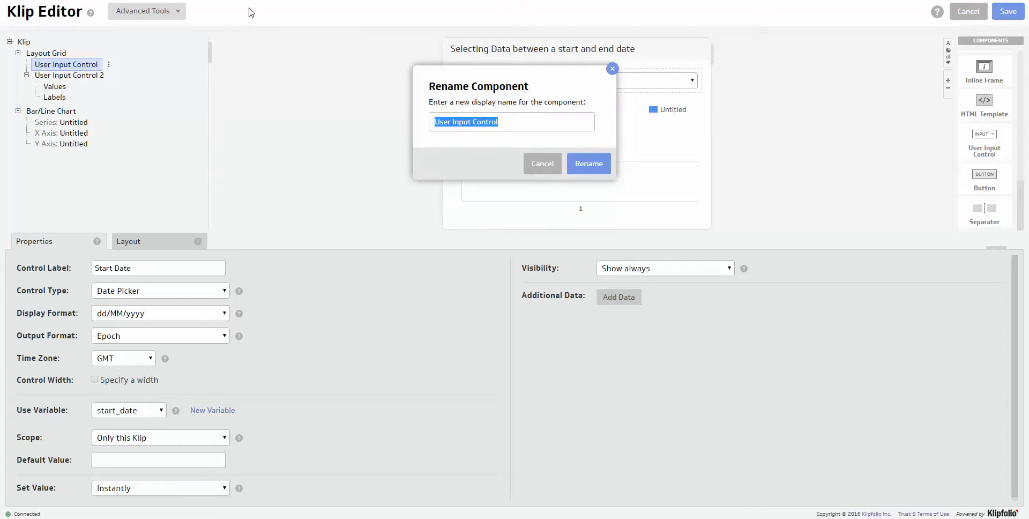
pyautogui.write('Start Date')
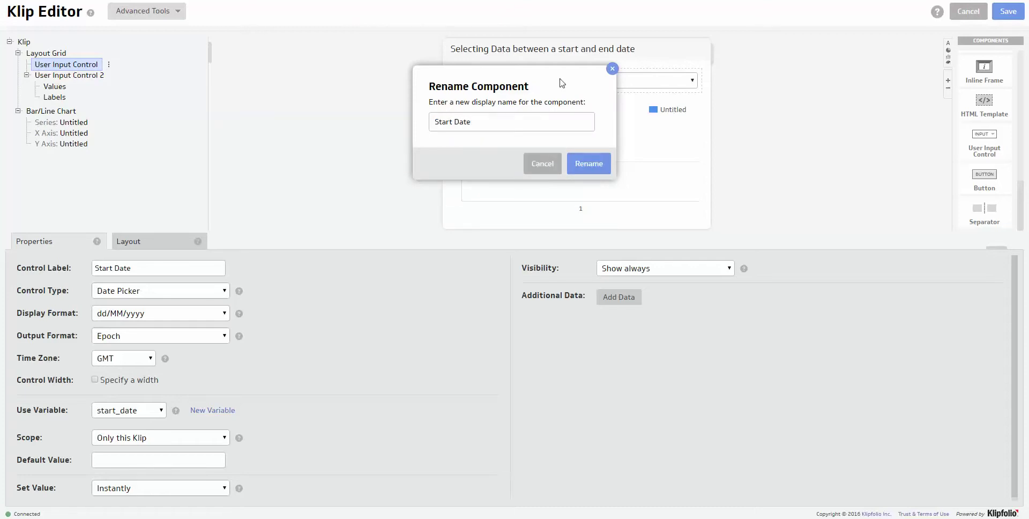
pyautogui.click(589, 164)
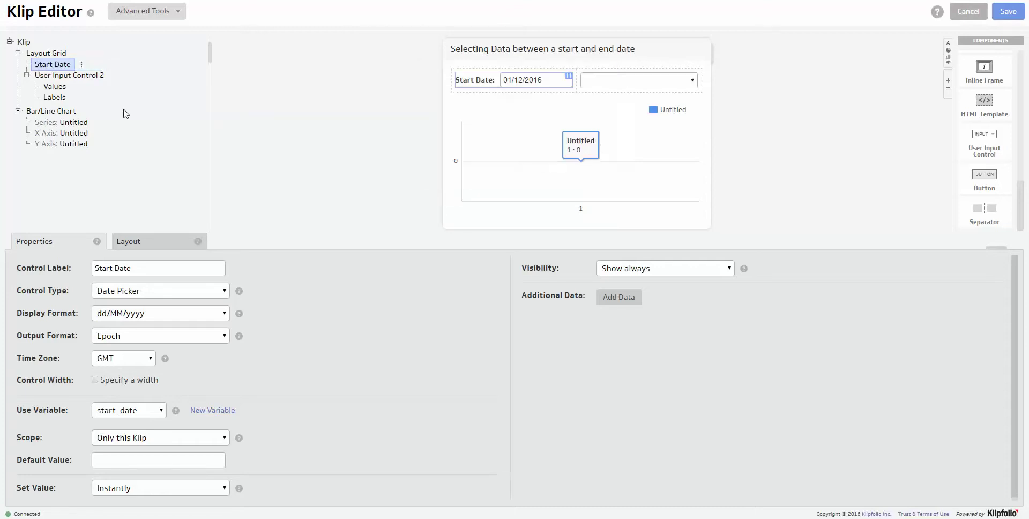
# - Rename the User Input Control 2 component as End Date
pyautogui.click(59, 76)
pyautogui.rightClick(58, 75)
pyautogui.click(81, 83)
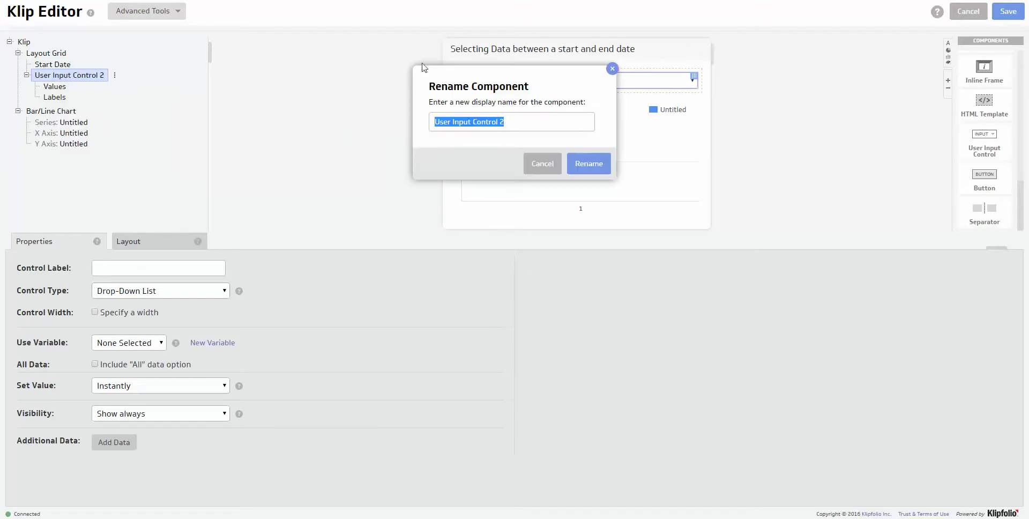
pyautogui.write('End Date')
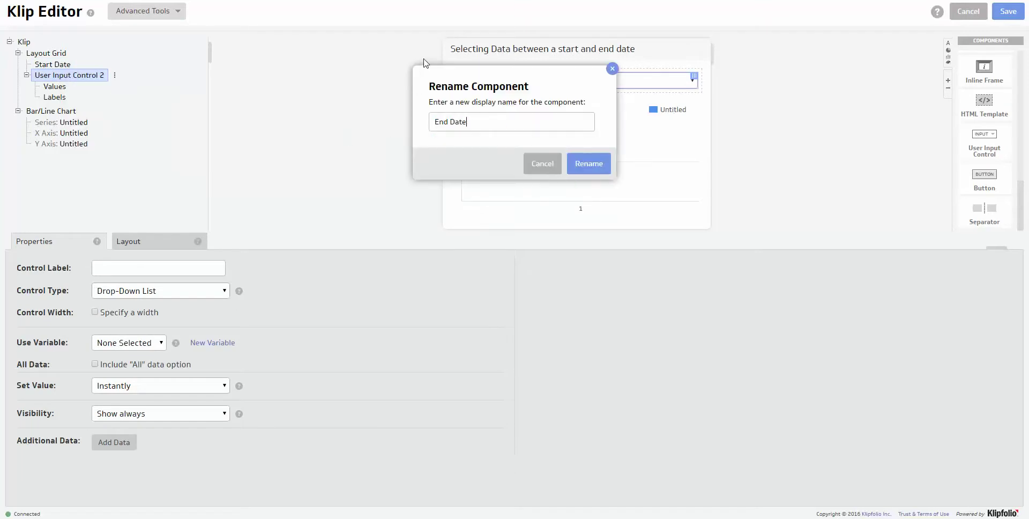
pyautogui.click(589, 169)
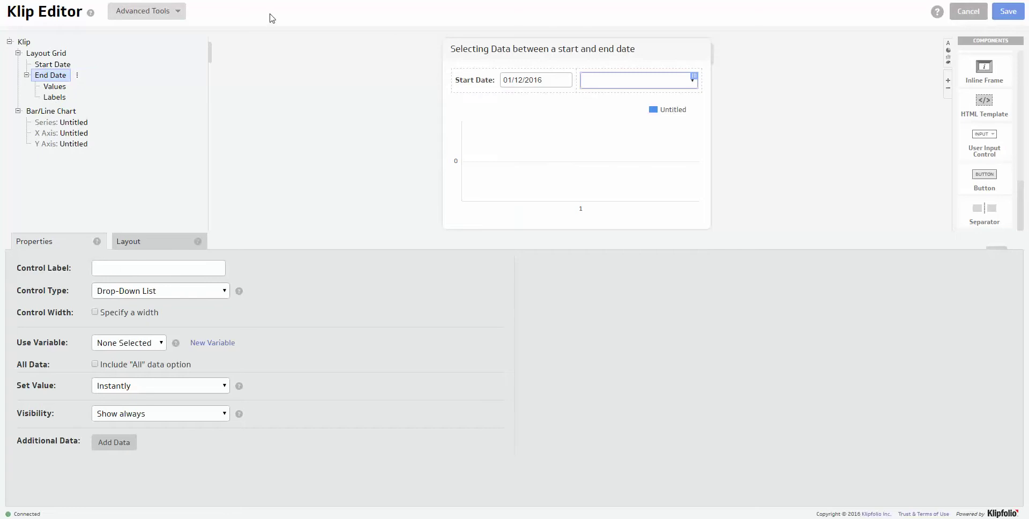
# - Give the second input control the label End Date and make its control type Date Picker
pyautogui.write('End Date')
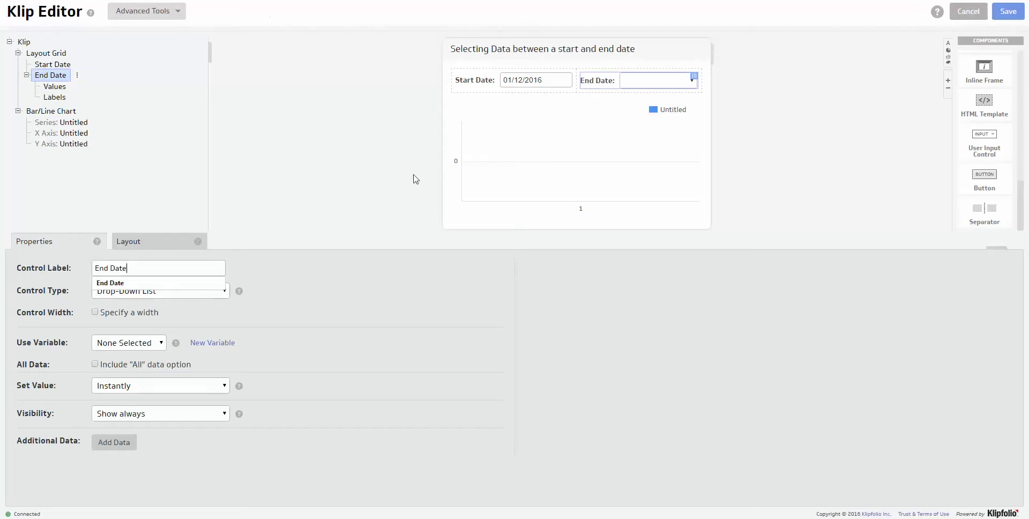
pyautogui.click(192, 292)
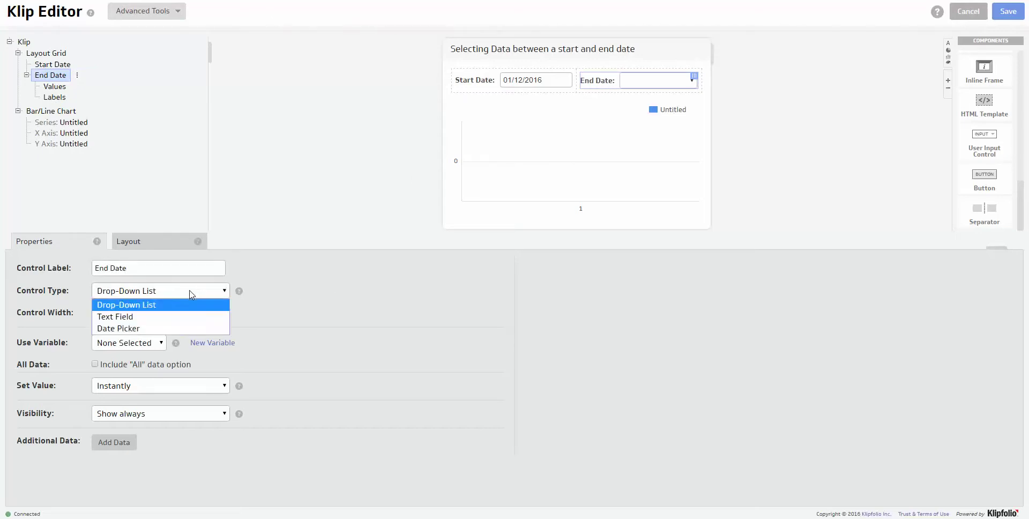
pyautogui.click(154, 328)
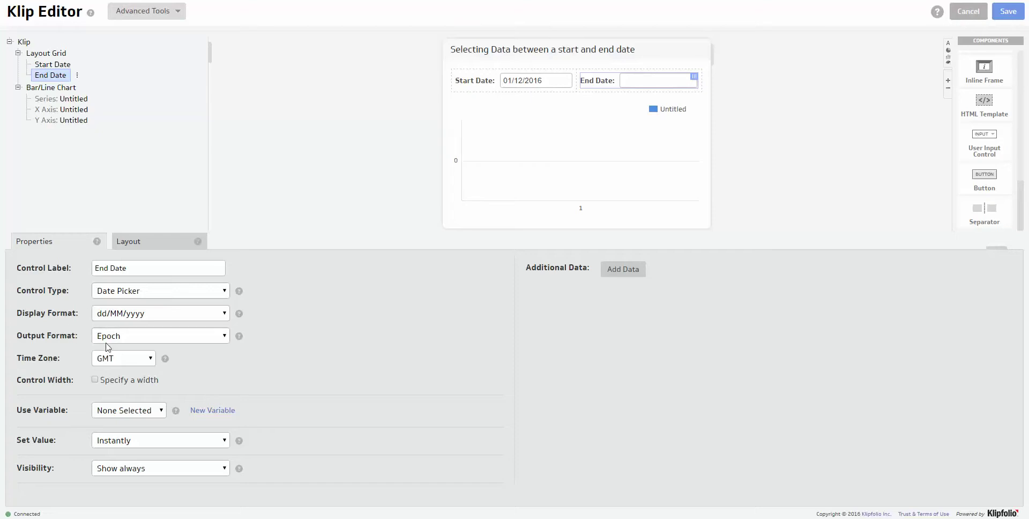
# - Assign the end_date variable to the End Date picker and limit its scope to Only this Klip
pyautogui.click(146, 413)
pyautogui.click(124, 278)
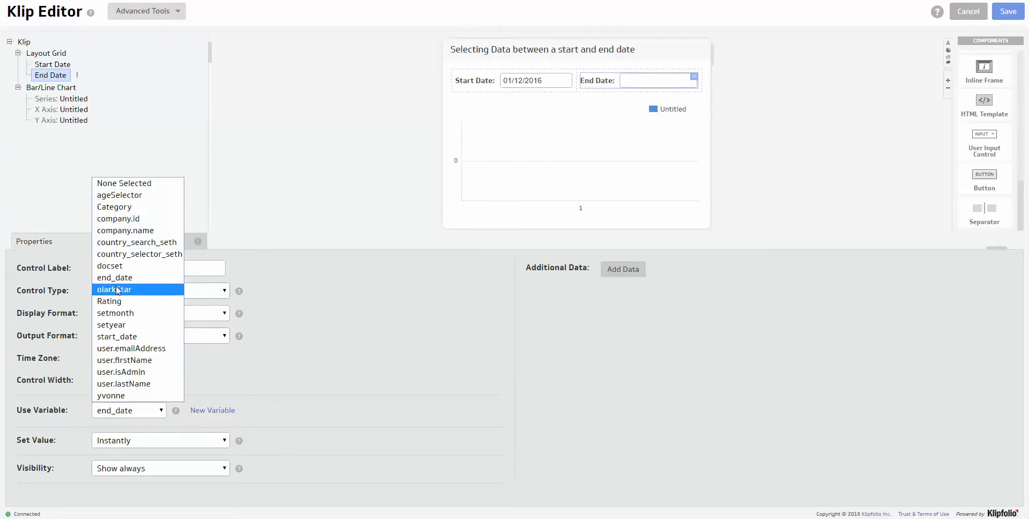
pyautogui.click(140, 276)
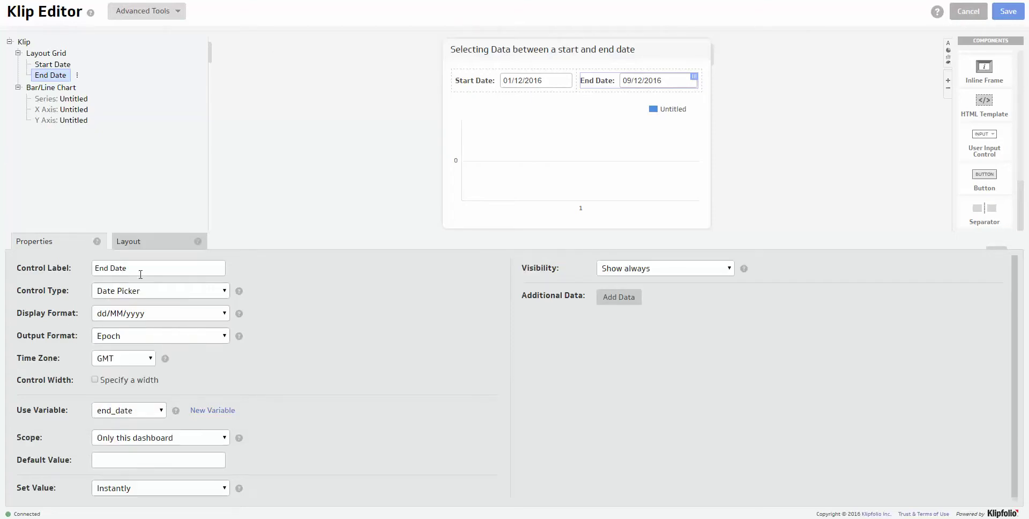
pyautogui.click(140, 441)
pyautogui.click(141, 454)
# - Use the ga:date column A as the data for the chart's X axis
pyautogui.click(70, 113)
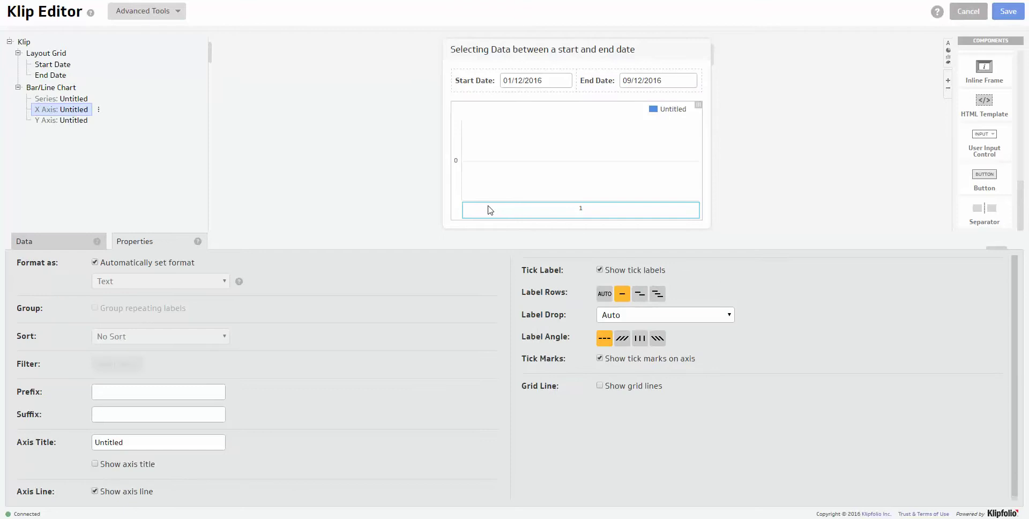
pyautogui.click(74, 245)
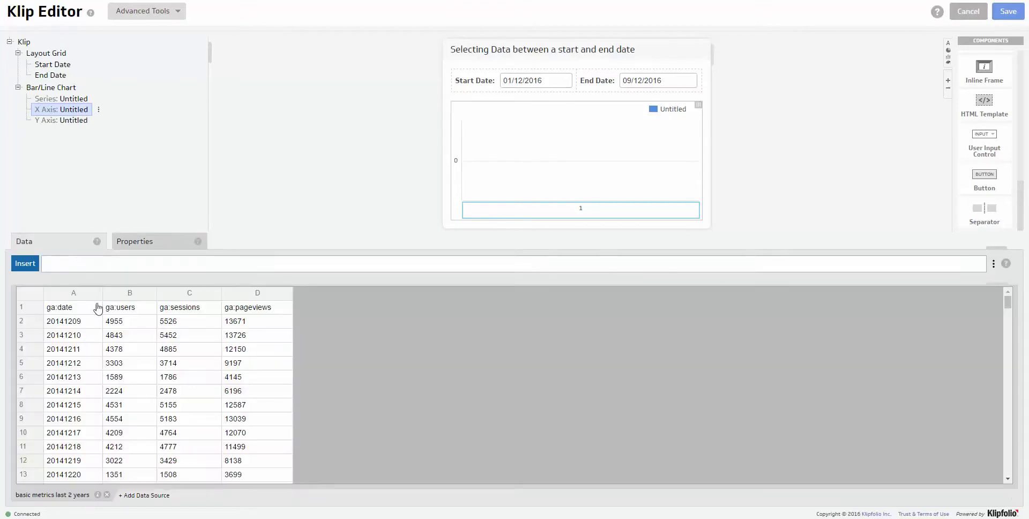
pyautogui.click(73, 293)
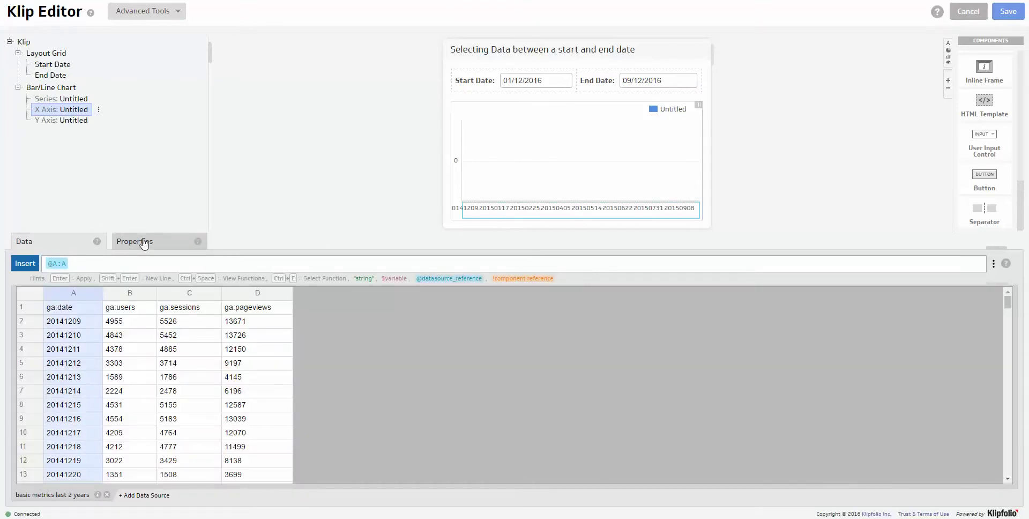
# - Filter the X axis with the condition Does not match ga:date to exclude the column header
pyautogui.click(99, 111)
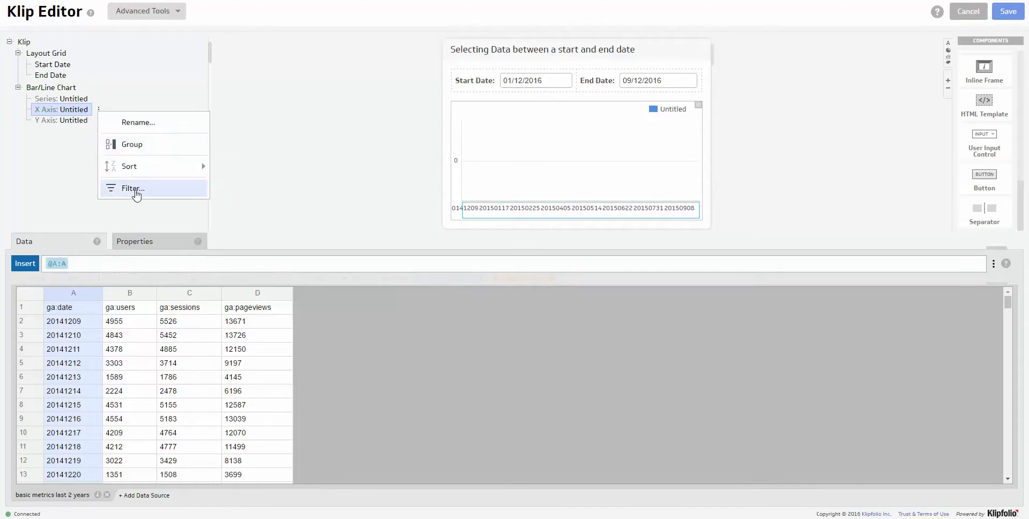
pyautogui.click(134, 190)
pyautogui.click(409, 143)
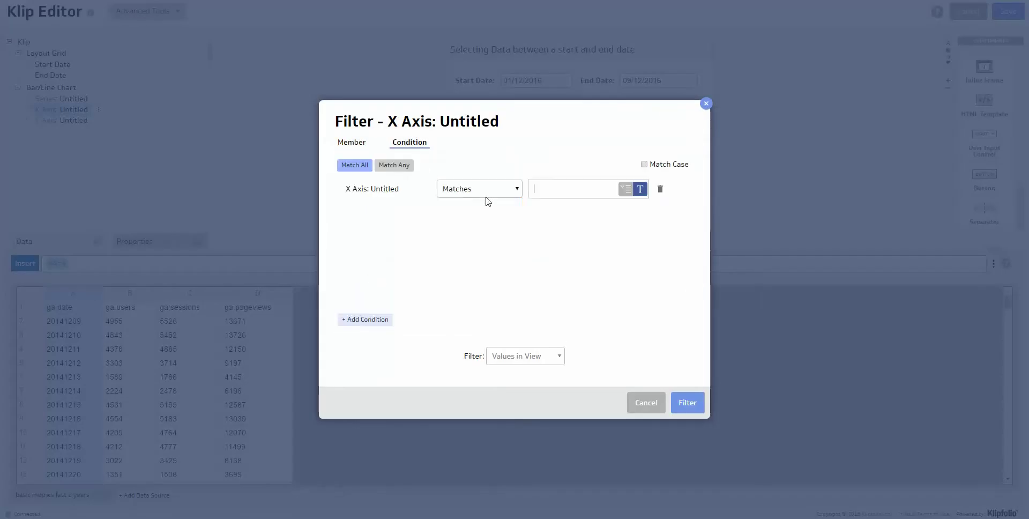
pyautogui.click(506, 191)
pyautogui.click(480, 247)
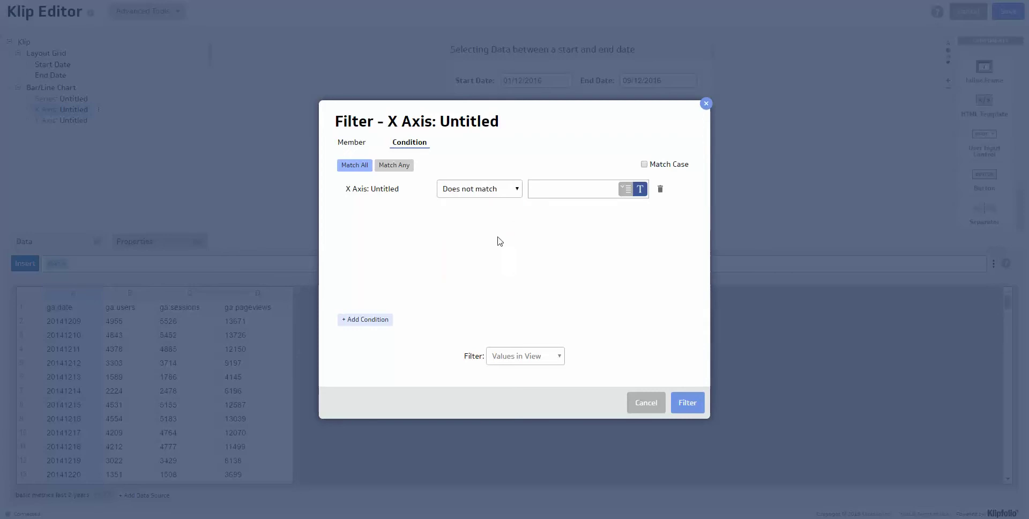
pyautogui.click(560, 188)
pyautogui.write('ga:date')
pyautogui.click(688, 406)
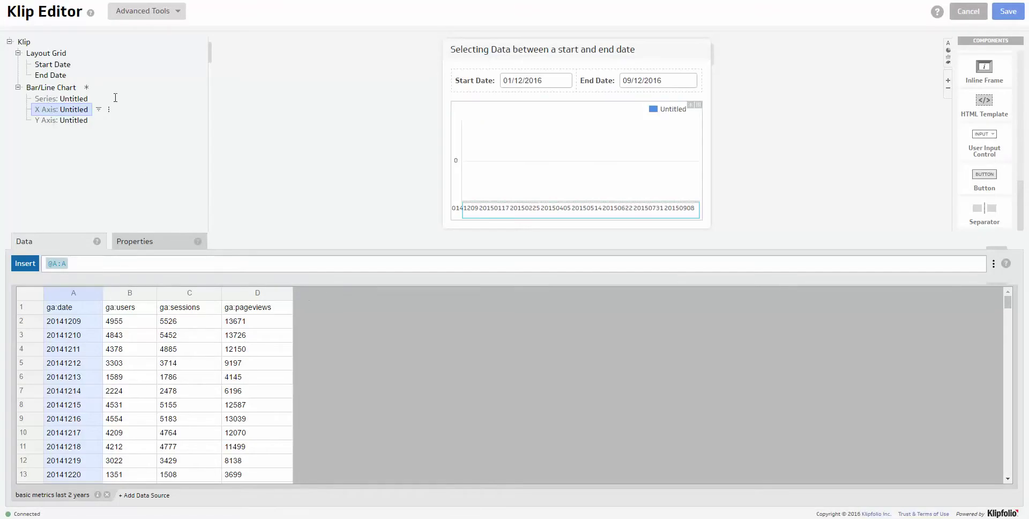
# - Set the X axis title to Date
pyautogui.click(142, 242)
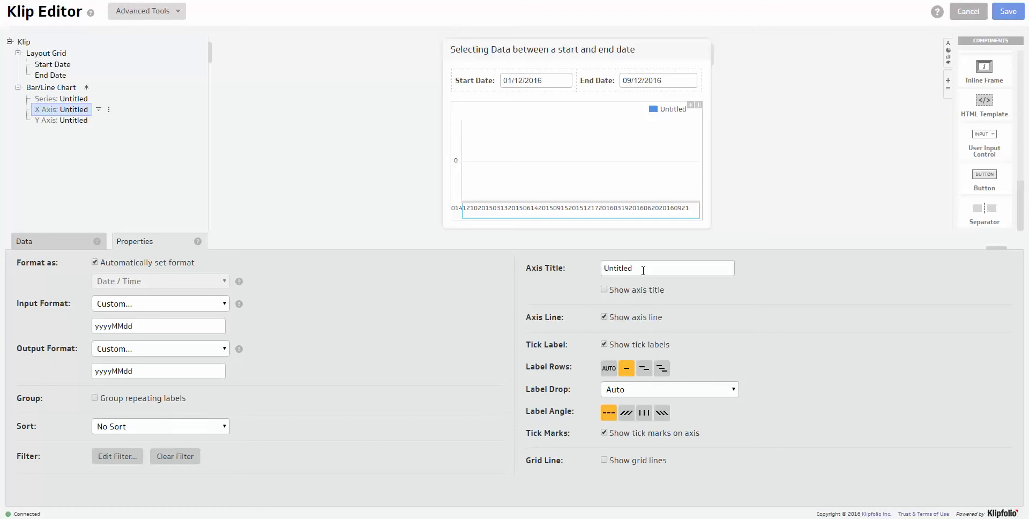
pyautogui.moveTo(643, 268); pyautogui.dragTo(546, 263)
pyautogui.write('Date')
# - Slant the X axis labels upward diagonally and set the custom date output format to yyyy-MM-dd
pyautogui.click(627, 413)
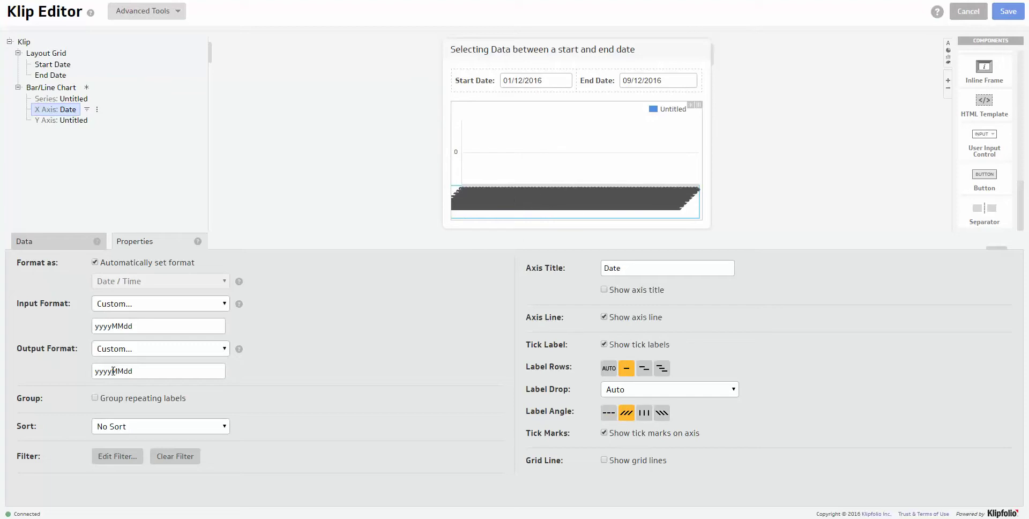
pyautogui.write('-MM-')
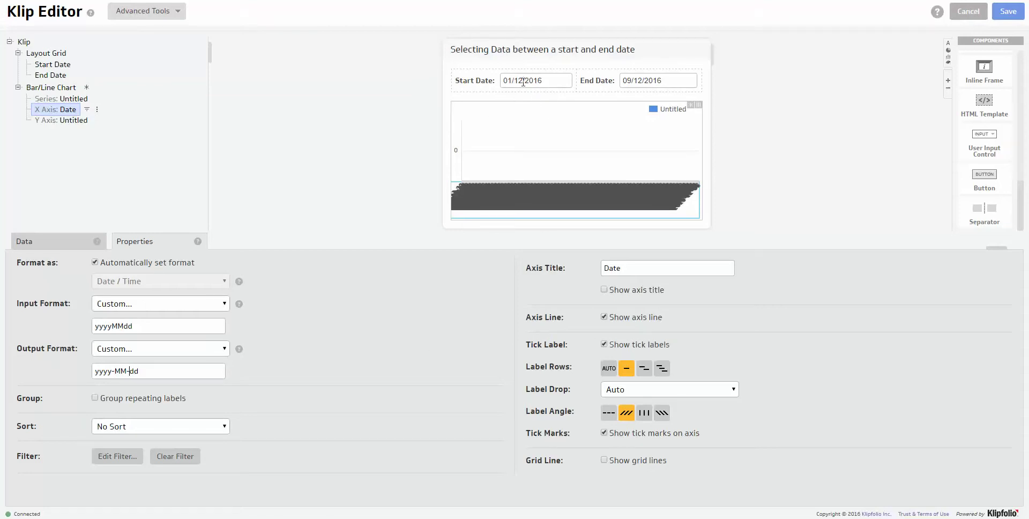
# - Label the chart series Users and use the ga:users column B as its data
pyautogui.click(74, 99)
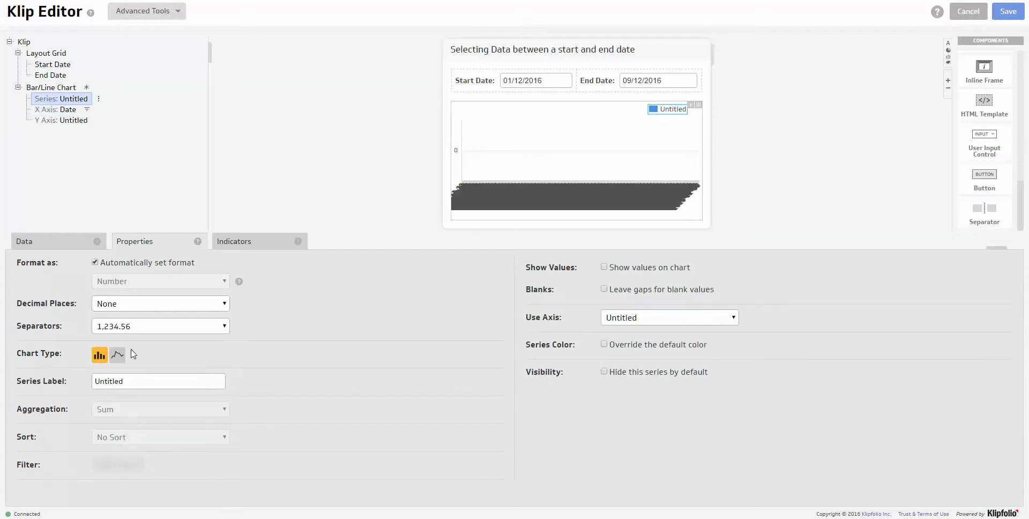
pyautogui.doubleClick(154, 389)
pyautogui.write('Users')
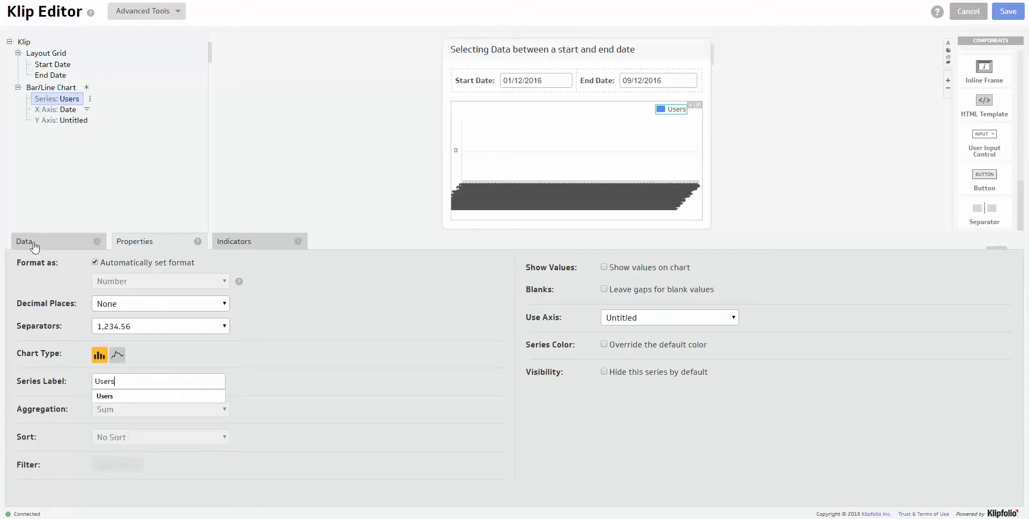
pyautogui.click(26, 241)
pyautogui.click(129, 293)
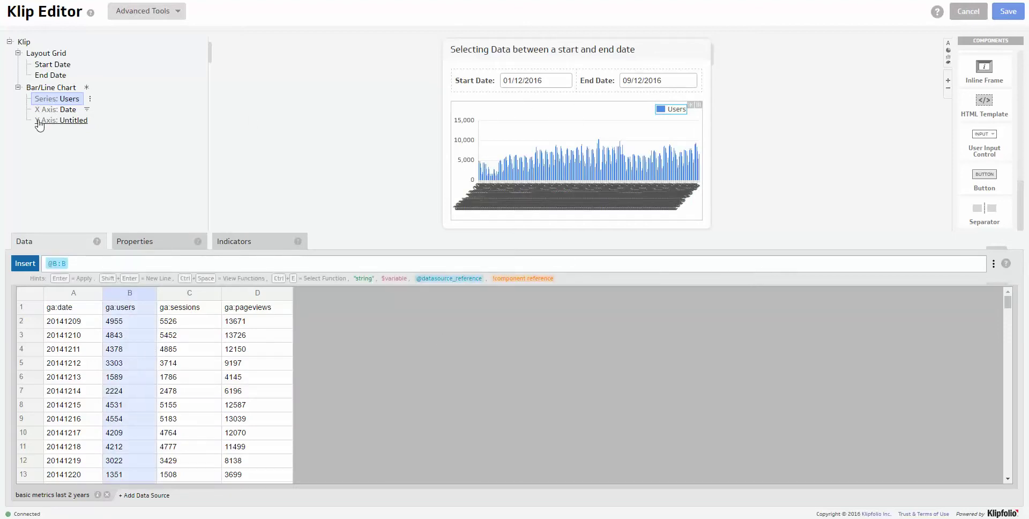
# - Add an additional data component to the Bar/Line Chart
pyautogui.click(51, 88)
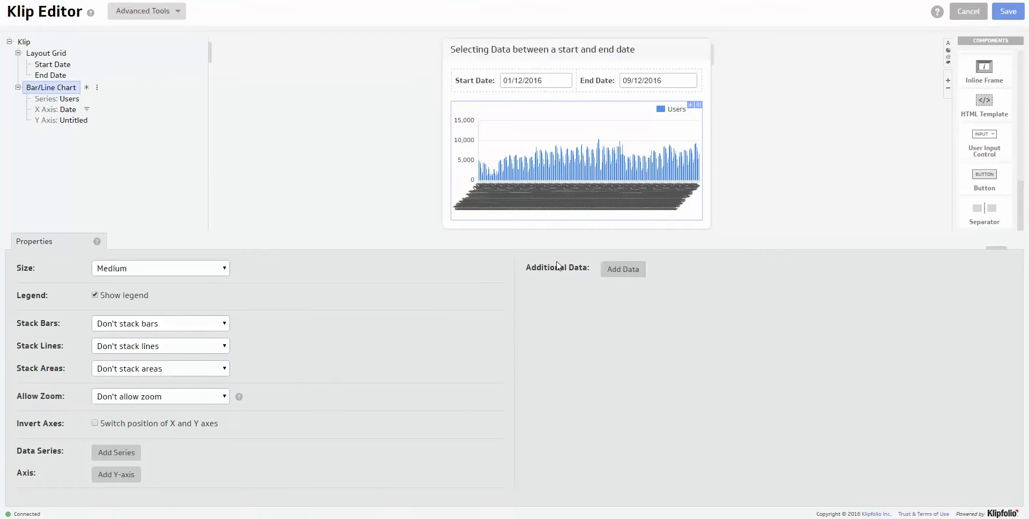
pyautogui.click(623, 269)
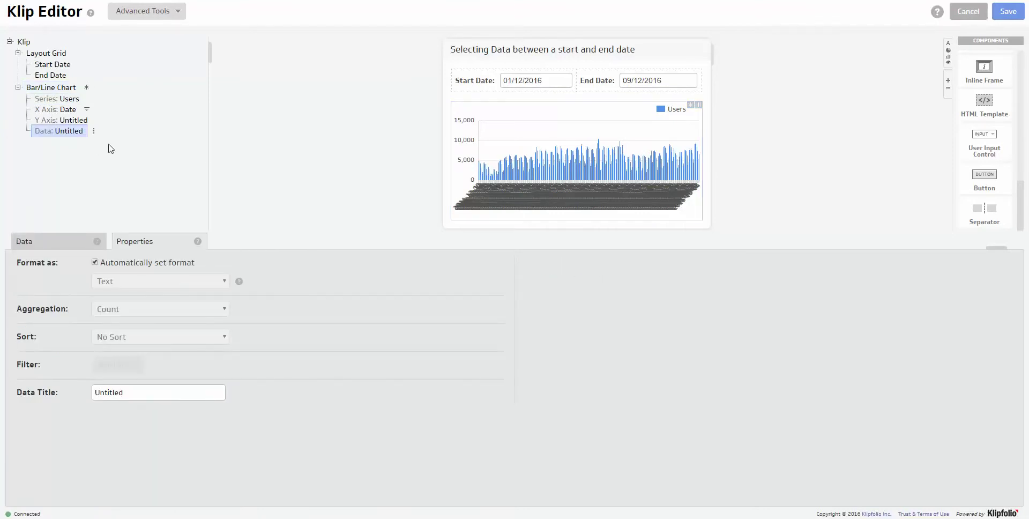
# - Rename the untitled data component of the Bar/Line Chart to Date (Epoch)
pyautogui.rightClick(65, 137)
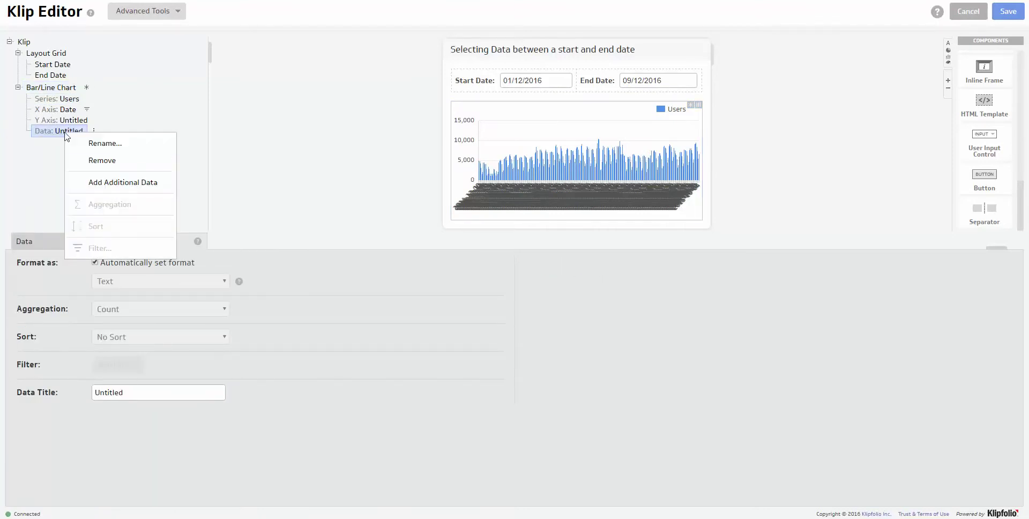
pyautogui.click(113, 148)
pyautogui.write('Date')
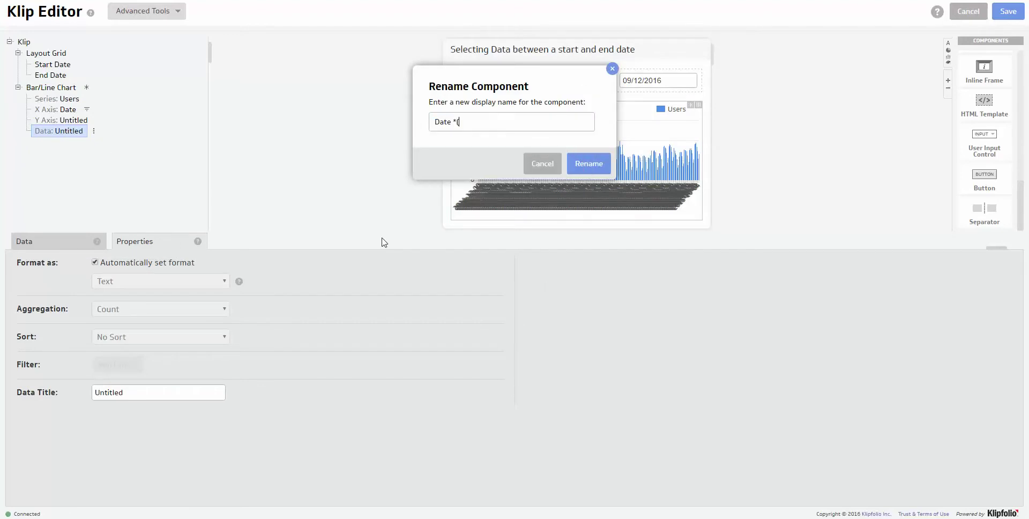
pyautogui.write(' (')
pyautogui.click(589, 164)
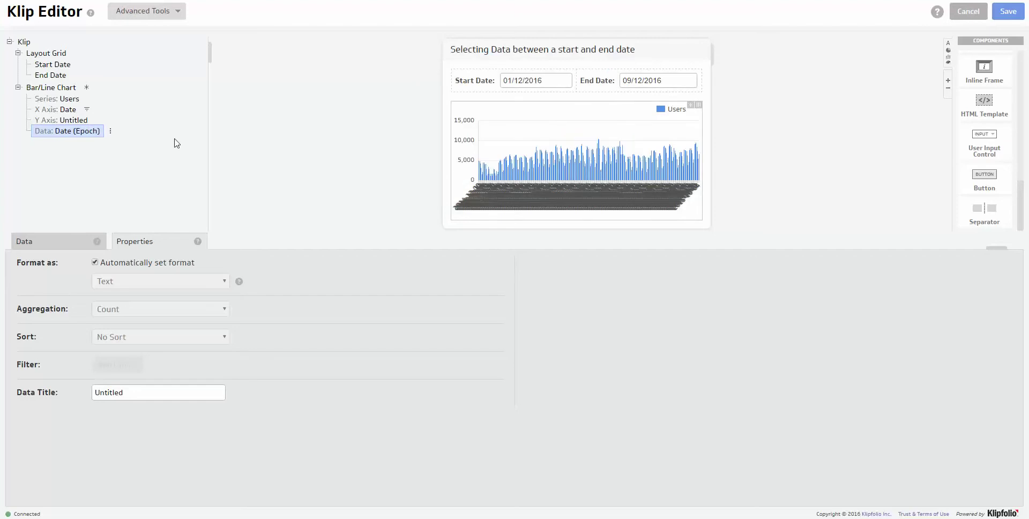
# - Give the Date (Epoch) data the formula DATE(@A:A,"yyyyMMdd") to convert the ga:date column to epoch format
pyautogui.click(58, 244)
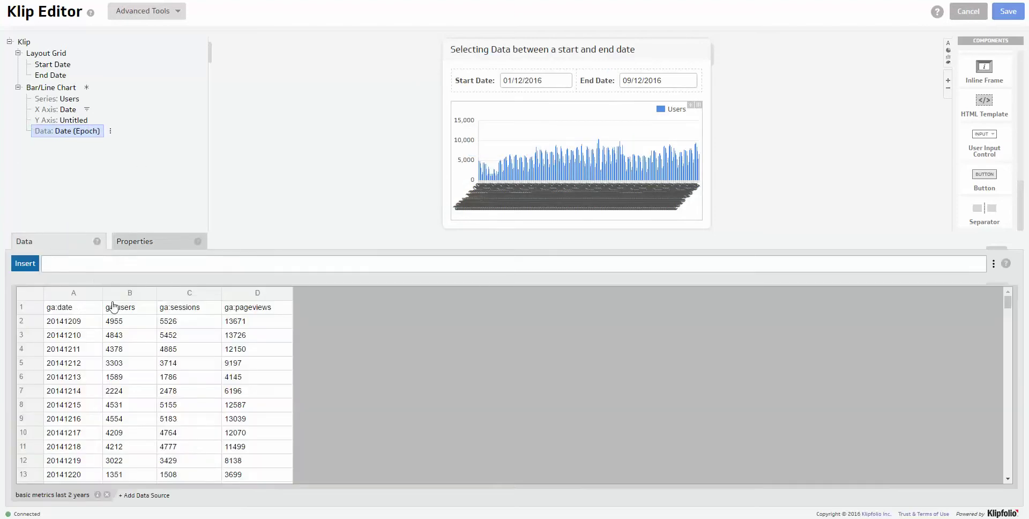
pyautogui.click(73, 293)
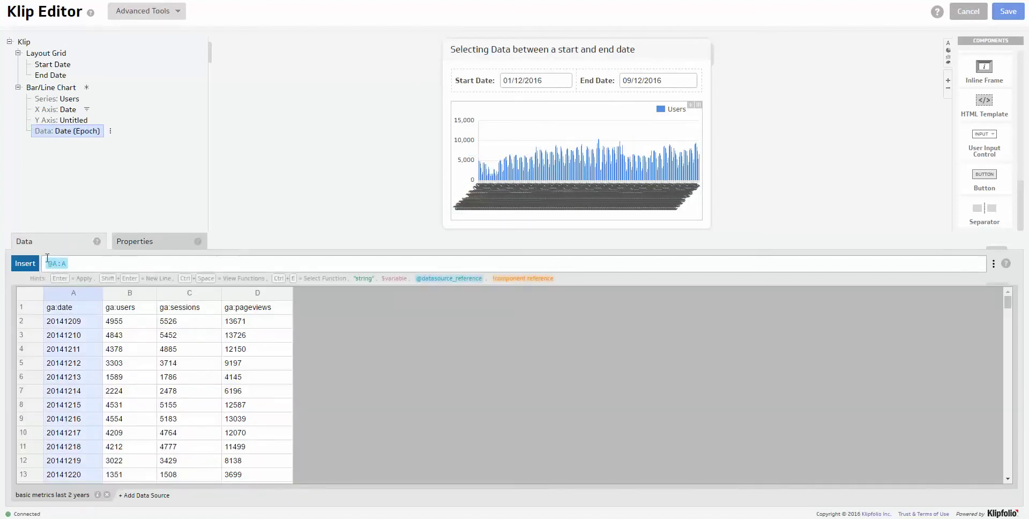
pyautogui.click(46, 261)
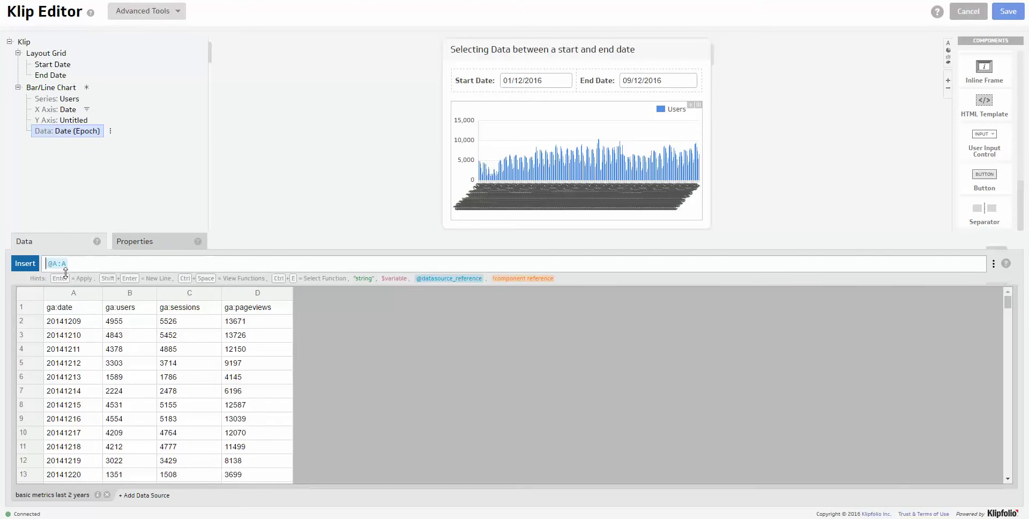
pyautogui.write('DATE(')
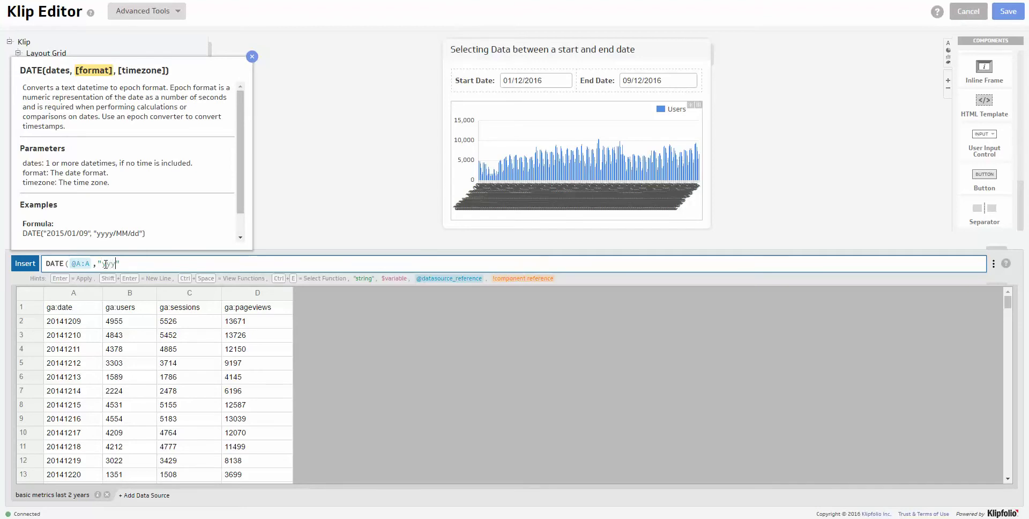
pyautogui.press('Return')
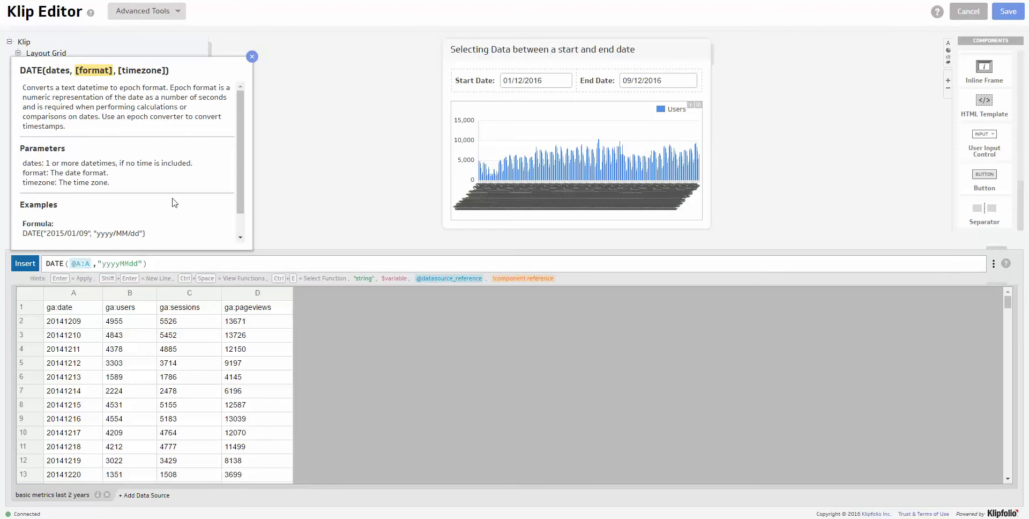
pyautogui.click(252, 56)
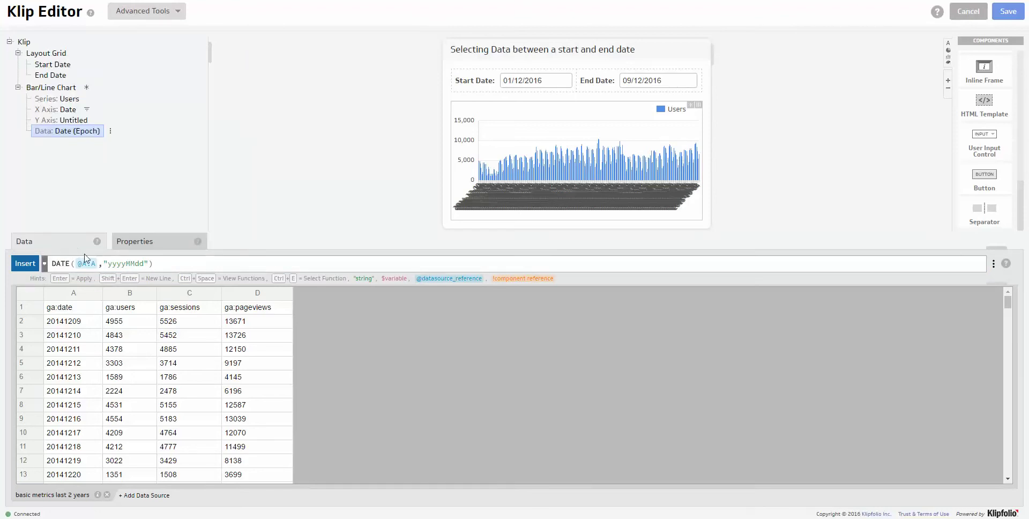
pyautogui.click(110, 131)
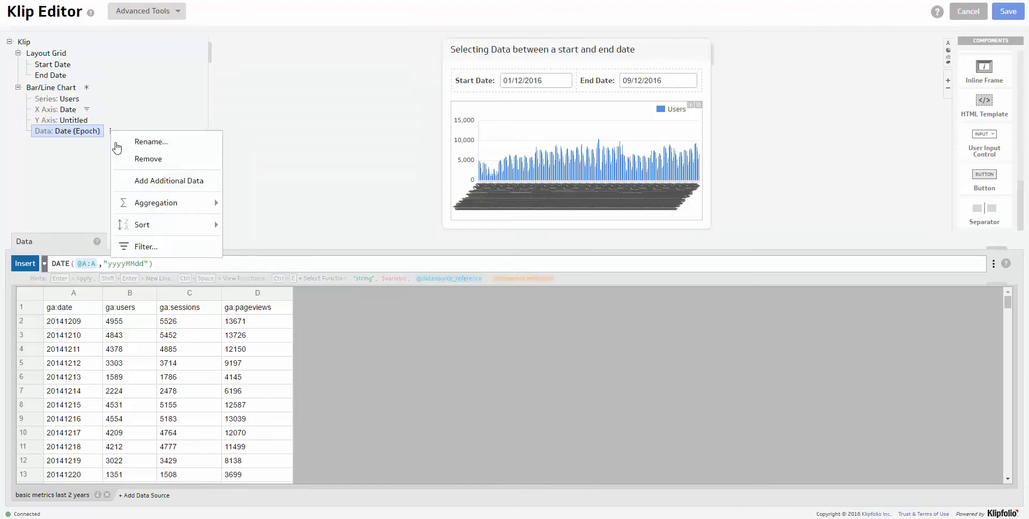
pyautogui.click(146, 246)
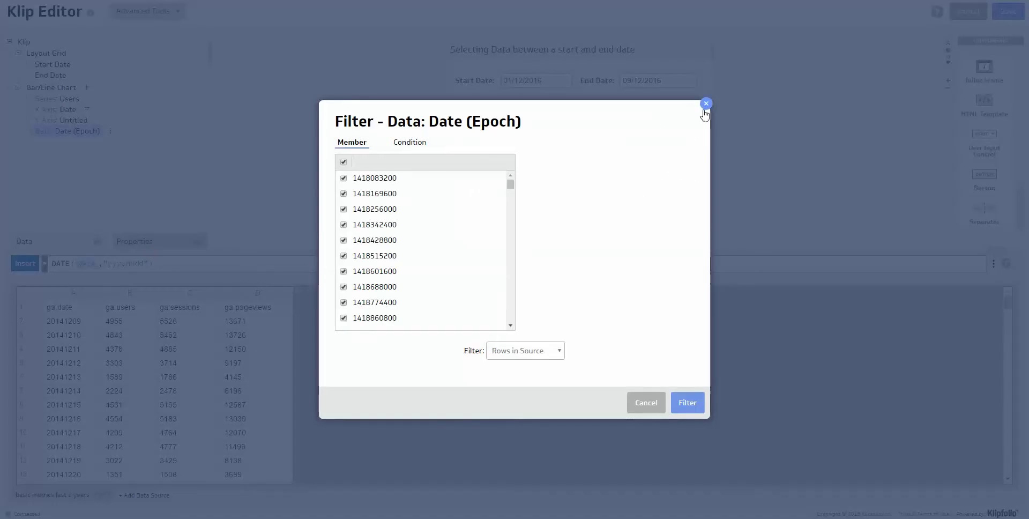
pyautogui.click(707, 104)
# - Turn off automatic formatting for the Date (Epoch) data and format it as Number
pyautogui.click(166, 244)
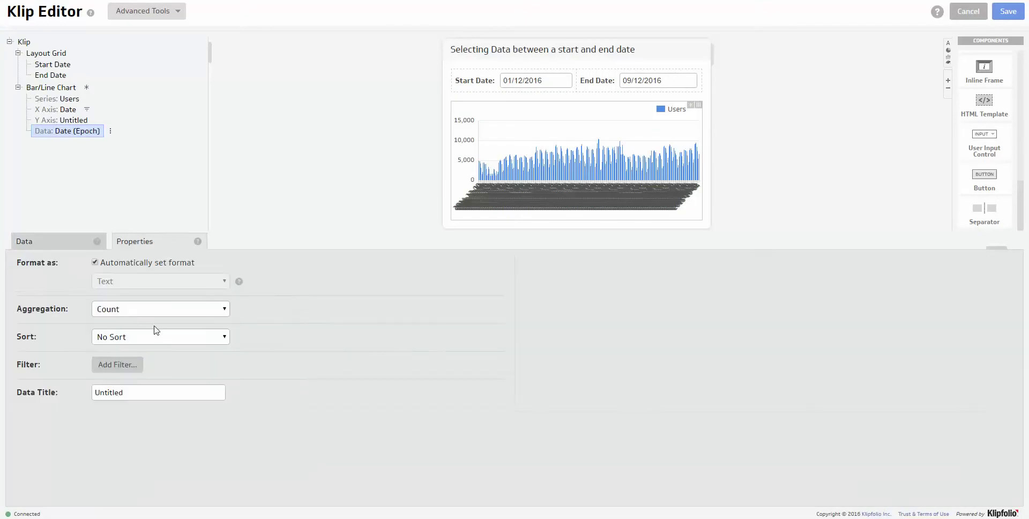
pyautogui.click(95, 263)
pyautogui.click(146, 283)
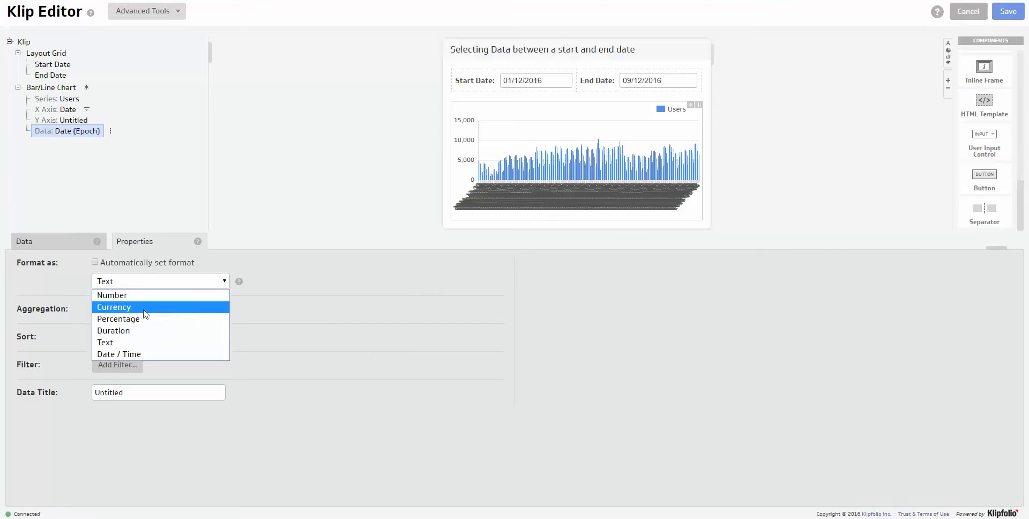
pyautogui.click(143, 295)
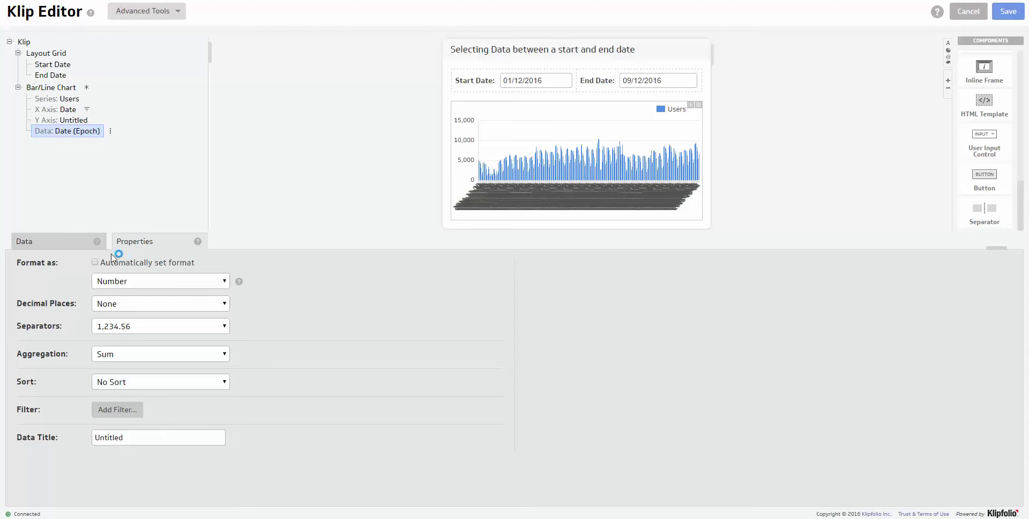
# - Add a condition filter on Date (Epoch) requiring values greater than or equal to the start_date variable
pyautogui.click(111, 132)
pyautogui.click(145, 246)
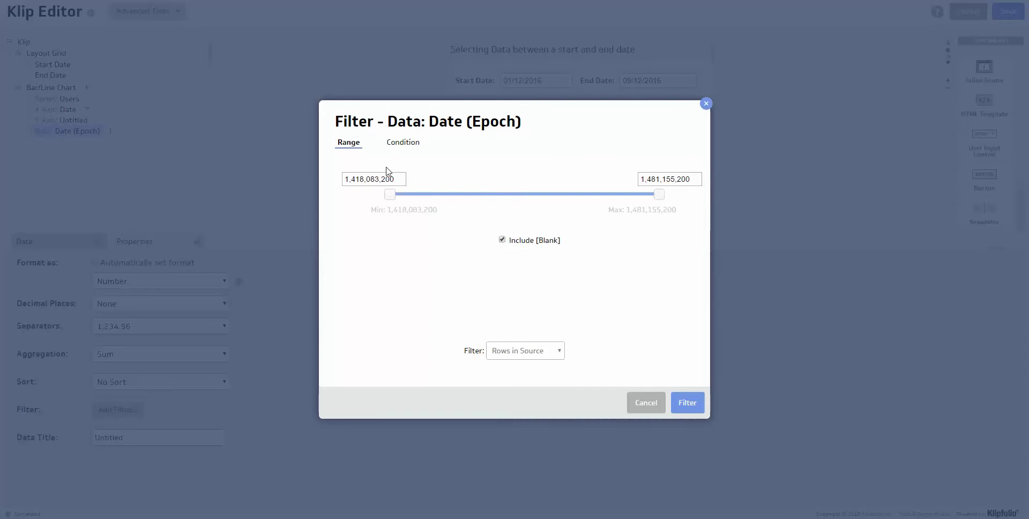
pyautogui.click(404, 143)
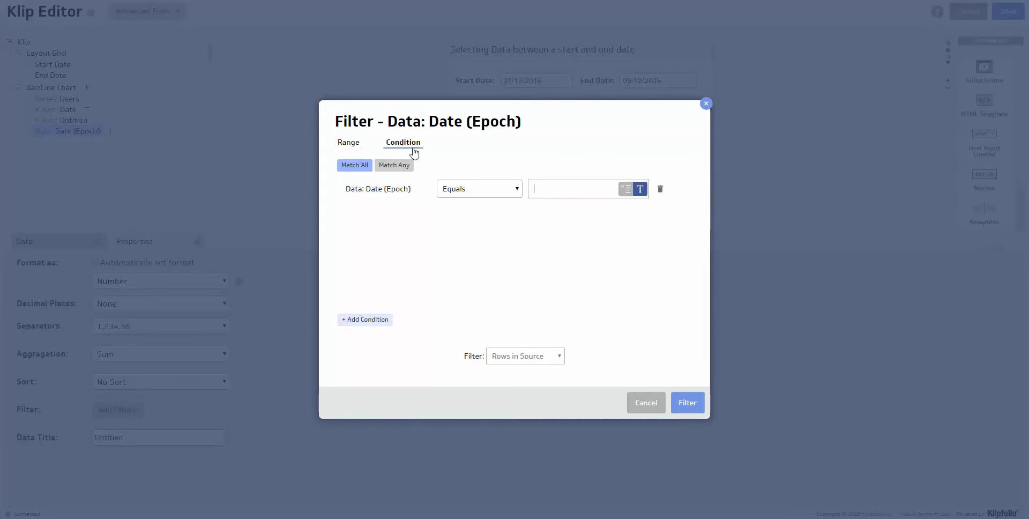
pyautogui.click(479, 190)
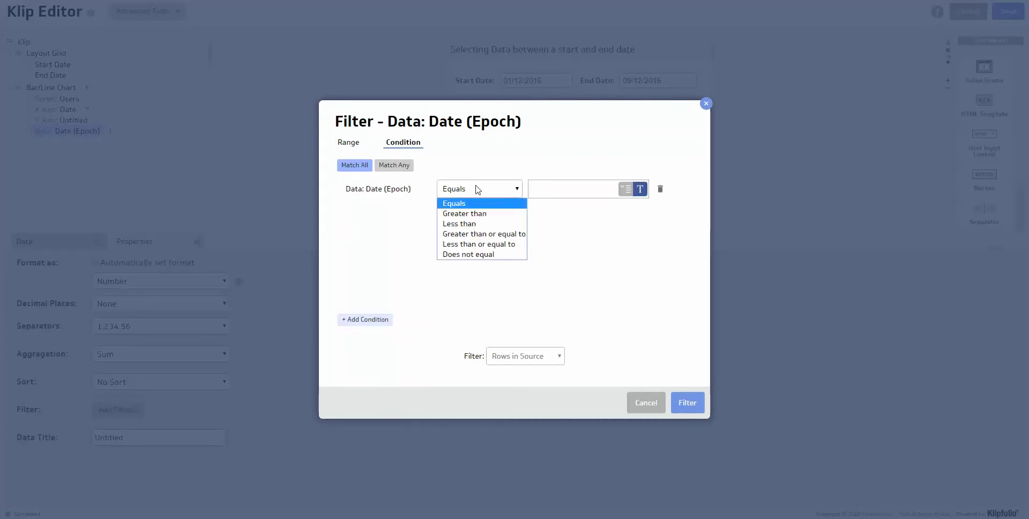
pyautogui.click(477, 234)
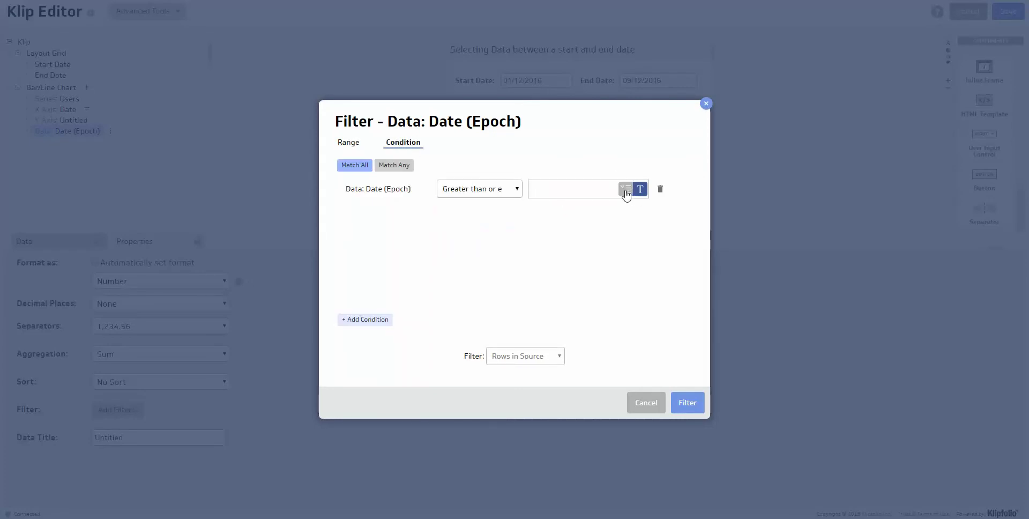
pyautogui.click(626, 189)
pyautogui.click(560, 192)
pyautogui.write('start_date')
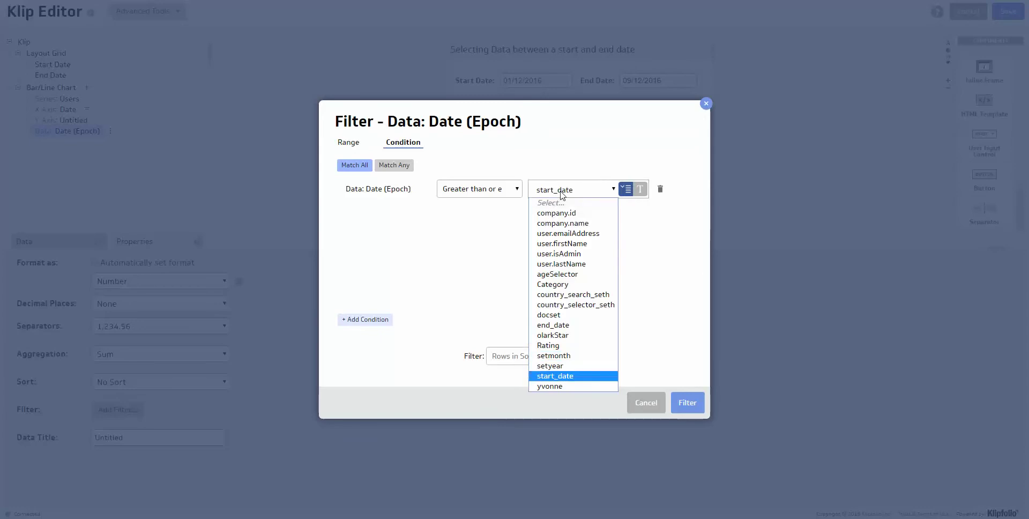
pyautogui.click(558, 376)
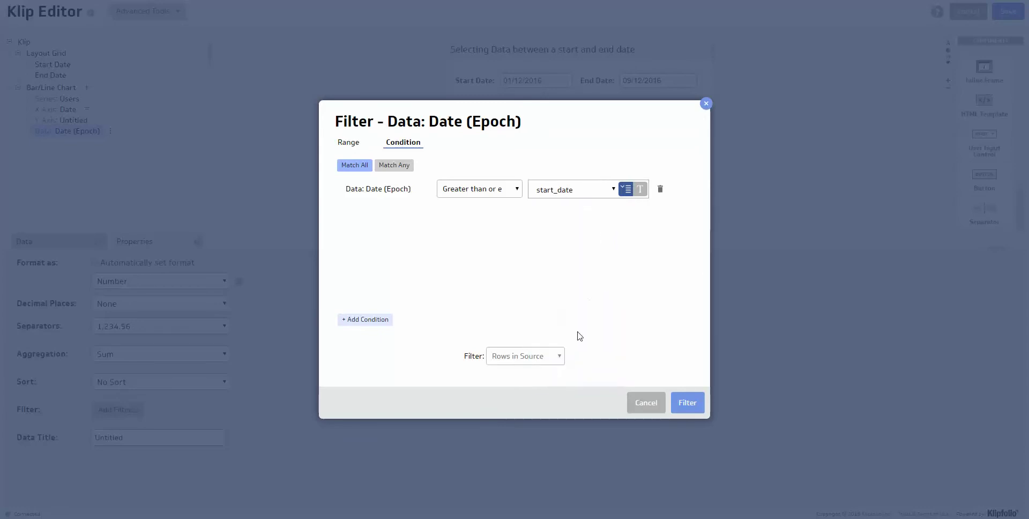
# - Add a second condition requiring Date (Epoch) to be less than or equal to the end_date variable, and apply the filter
pyautogui.click(376, 321)
pyautogui.click(477, 221)
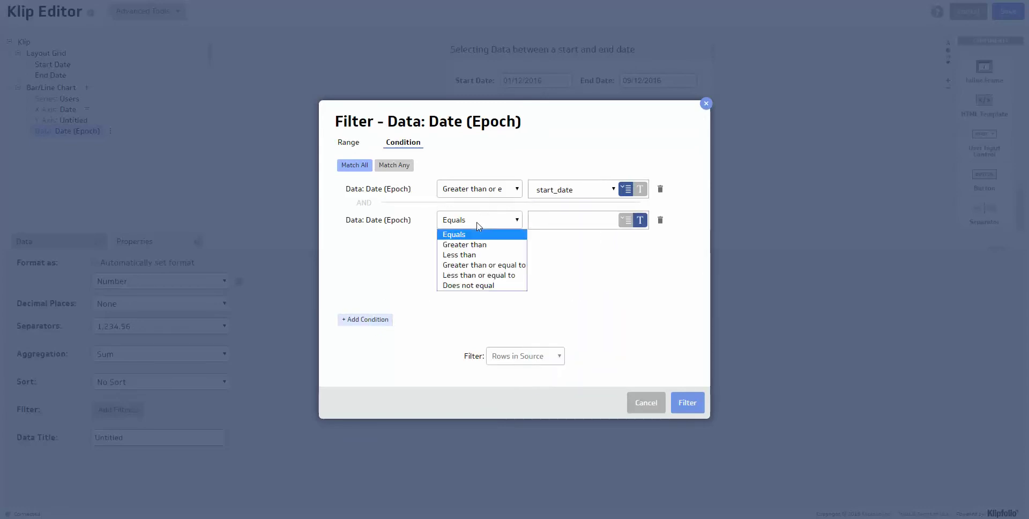
pyautogui.click(472, 275)
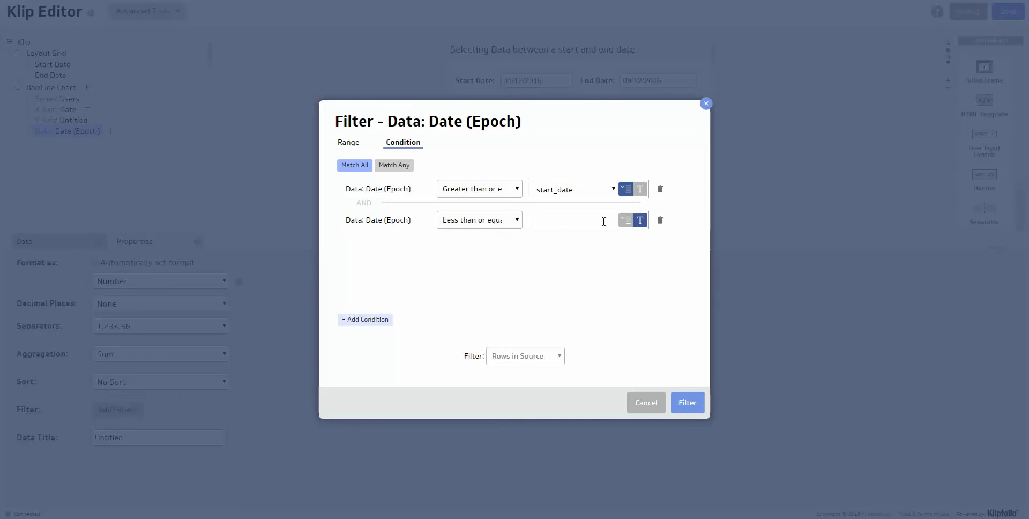
pyautogui.click(626, 220)
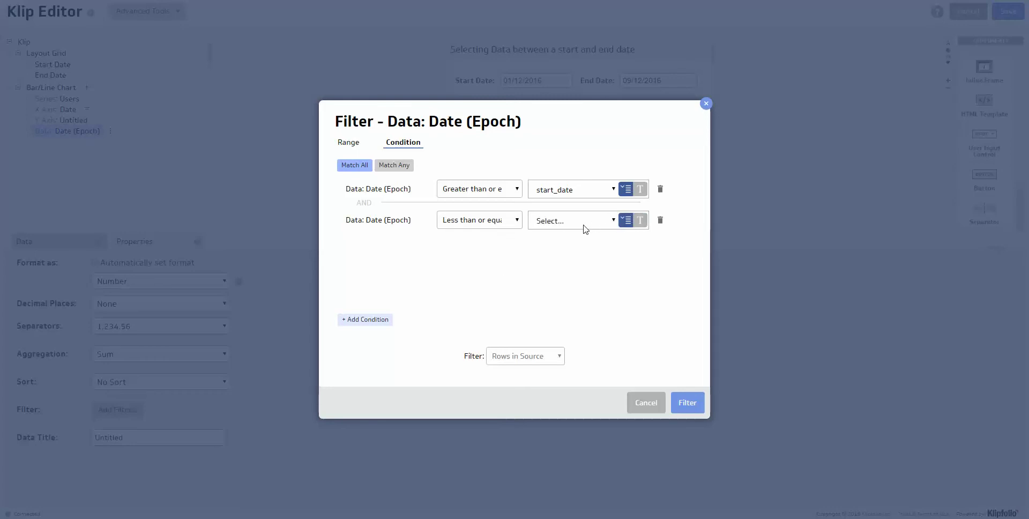
pyautogui.click(575, 226)
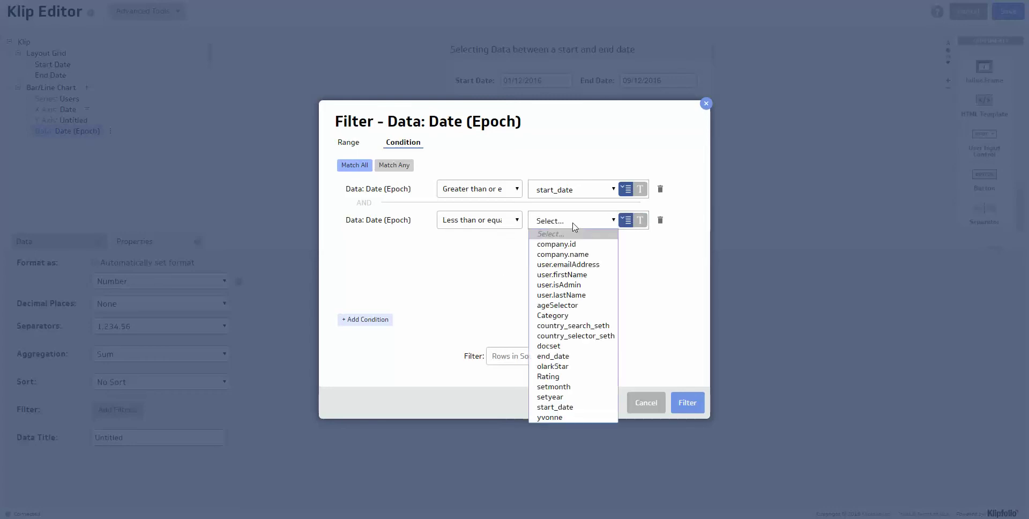
pyautogui.press('e')
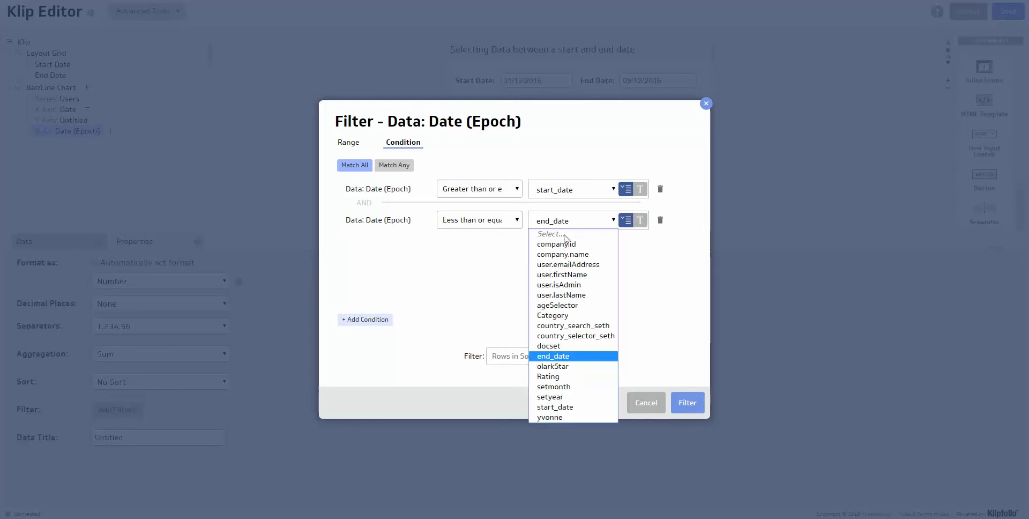
pyautogui.click(564, 356)
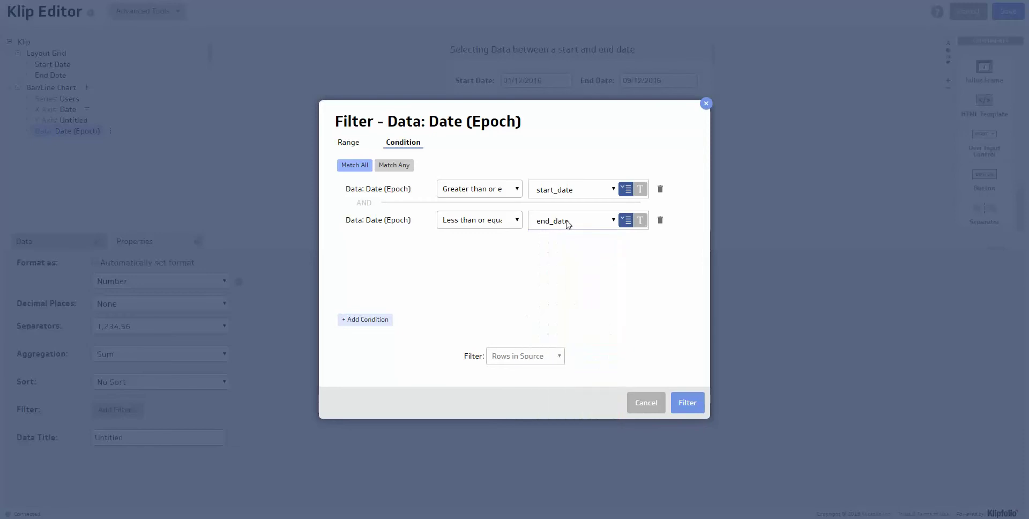
pyautogui.click(691, 403)
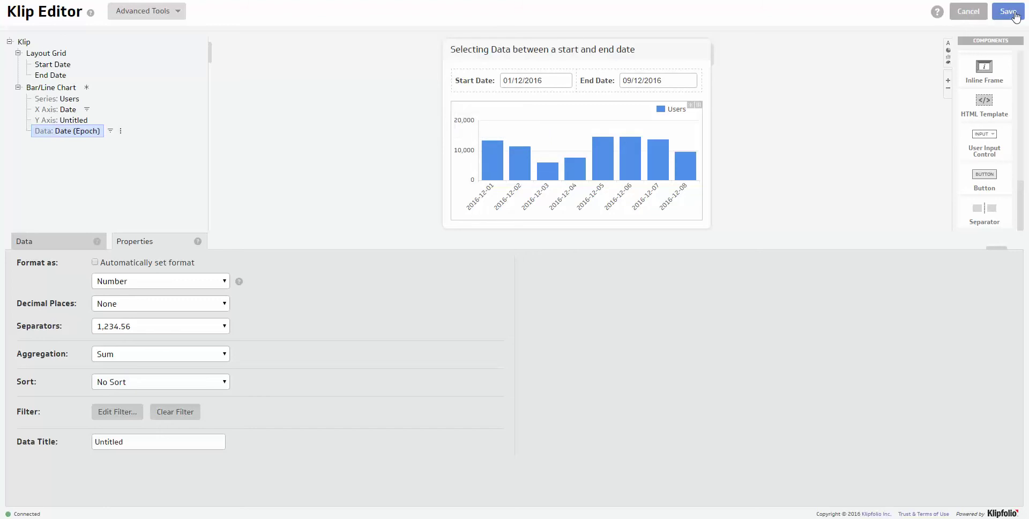
# - Save the Klip under its existing name and finish without a description
pyautogui.click(1008, 12)
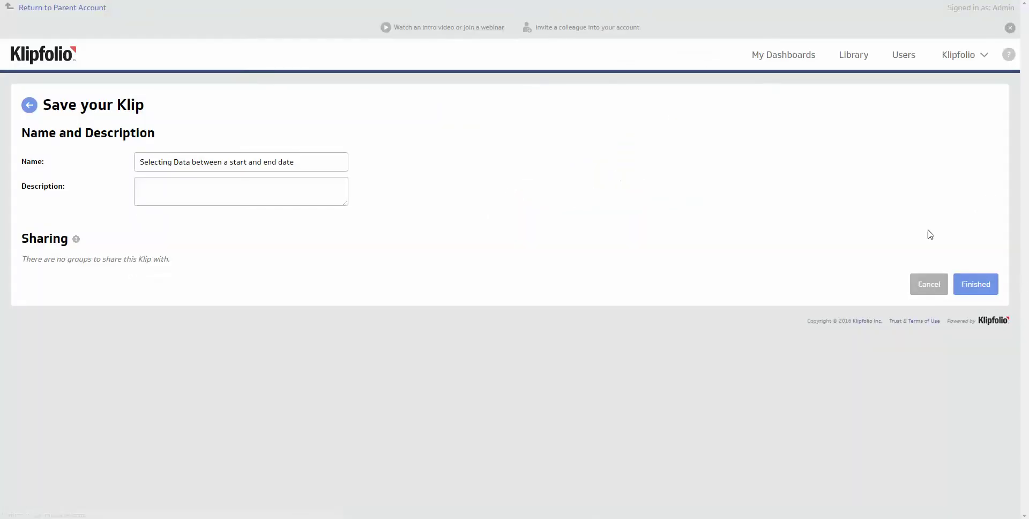
pyautogui.click(986, 290)
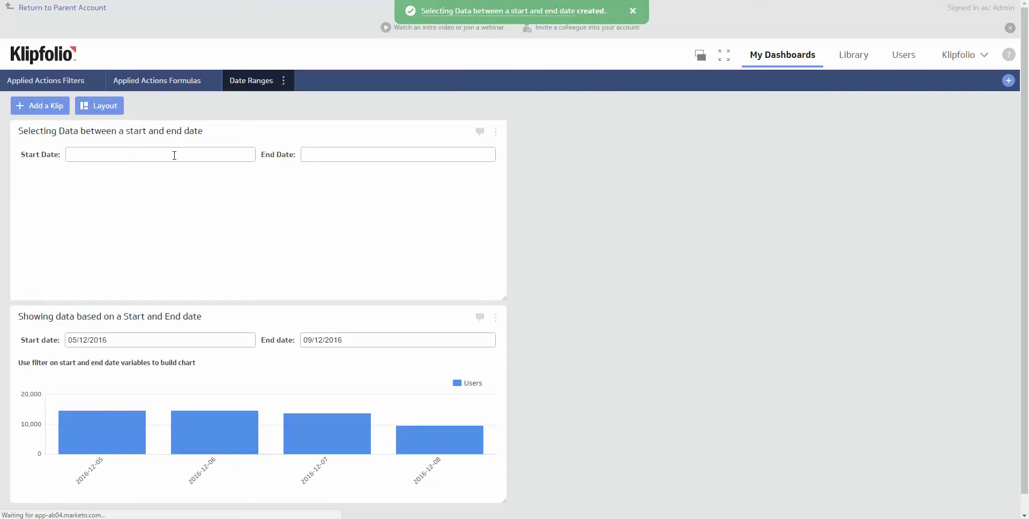
# - Test the new Klip on the dashboard with the date range 01/12/2016 to 07/12/2016, and again with the start date set to 04/12/2016
pyautogui.click(174, 156)
pyautogui.click(170, 223)
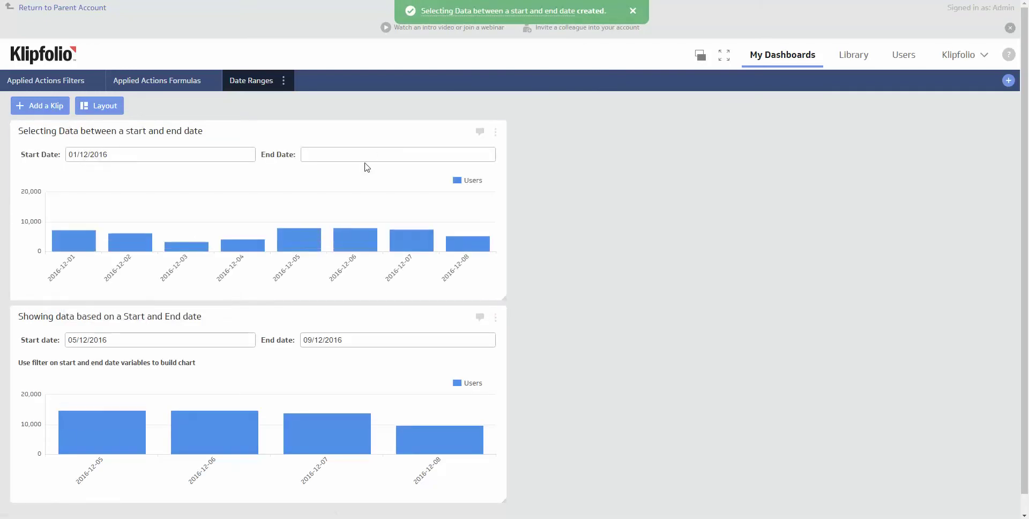
pyautogui.click(367, 155)
pyautogui.click(390, 248)
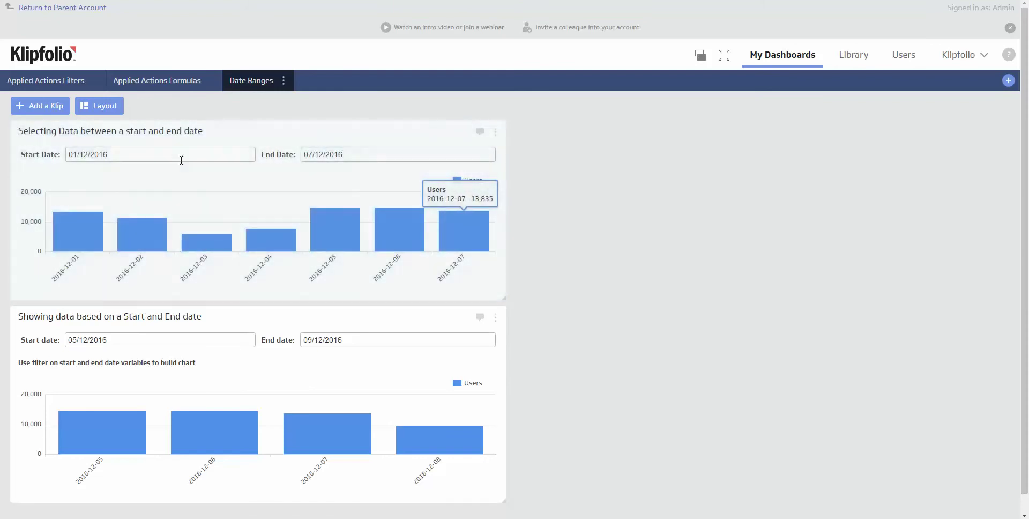
pyautogui.click(180, 155)
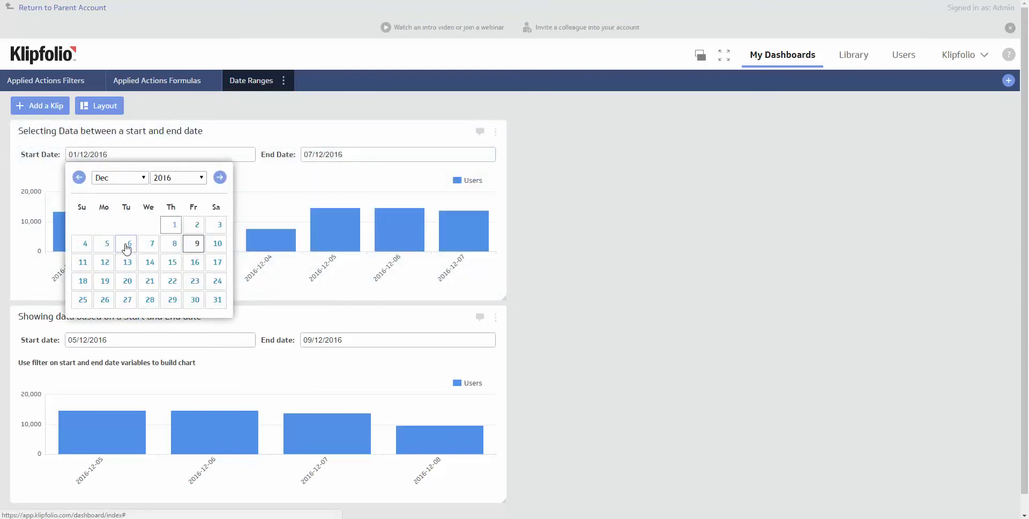
pyautogui.click(84, 245)
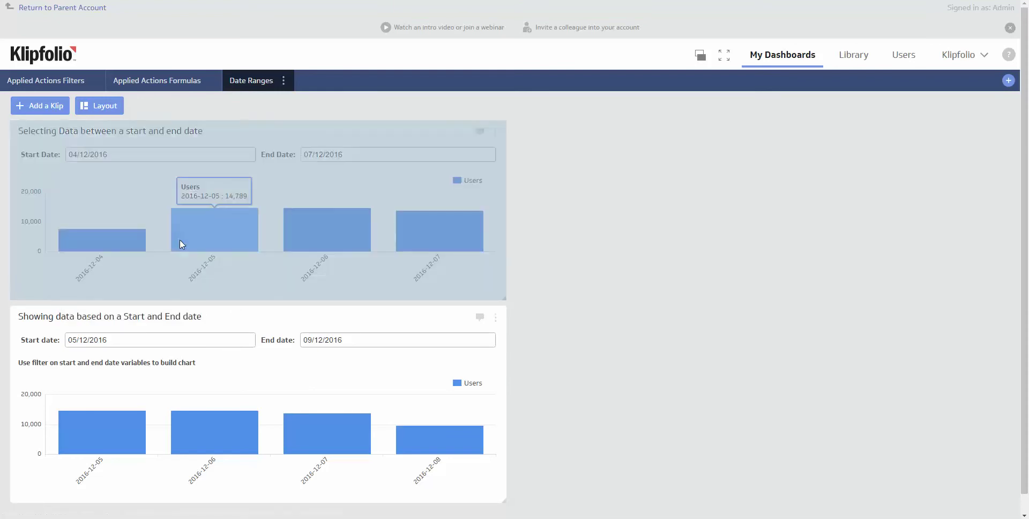